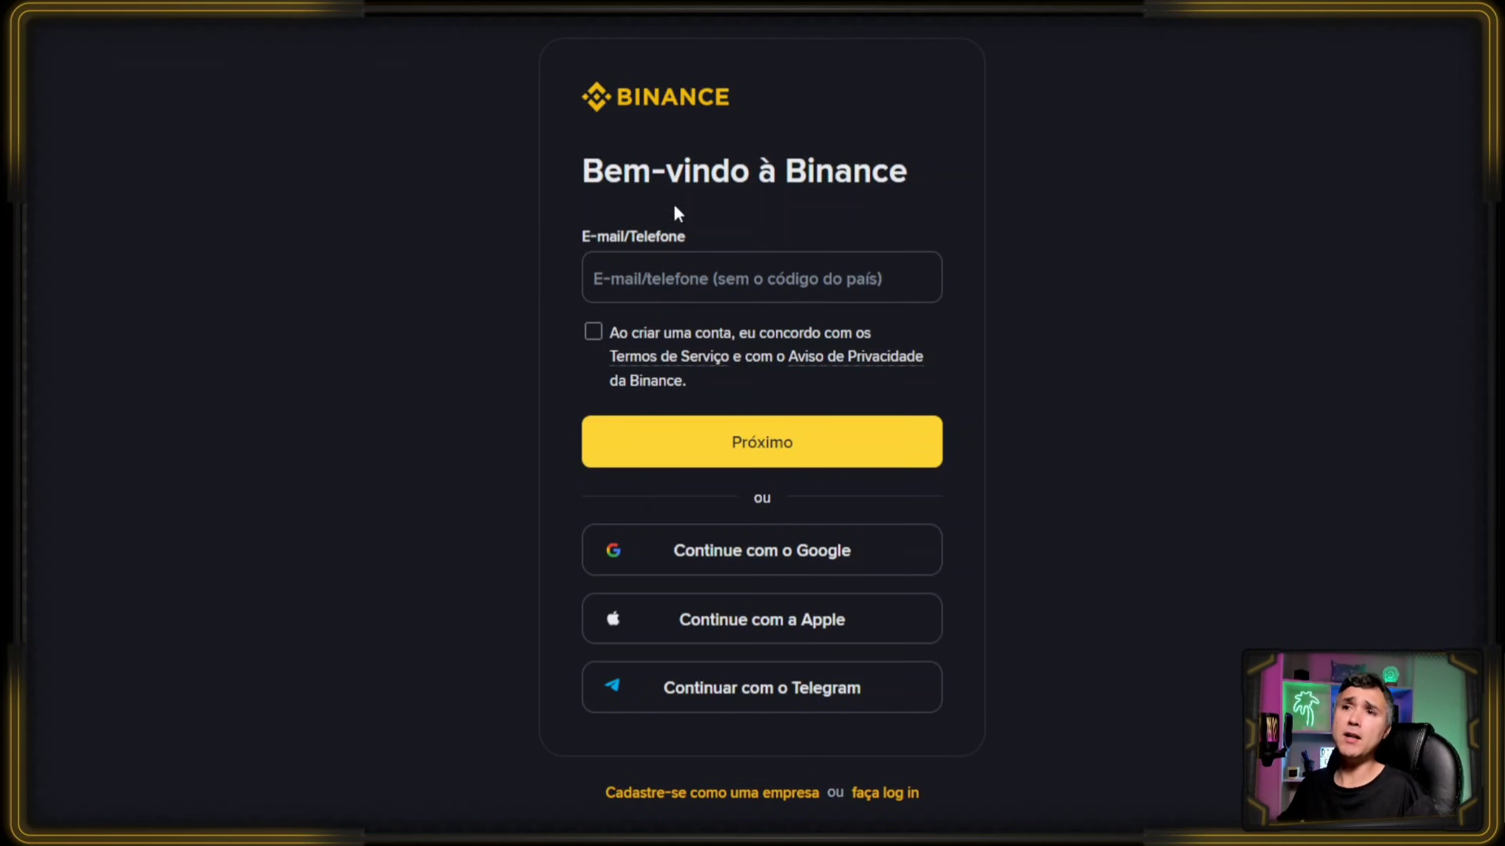
Select the e-mail or phone field on the Binance sign-up form and accept the Terms of Service and Privacy Notice.
click(586, 279)
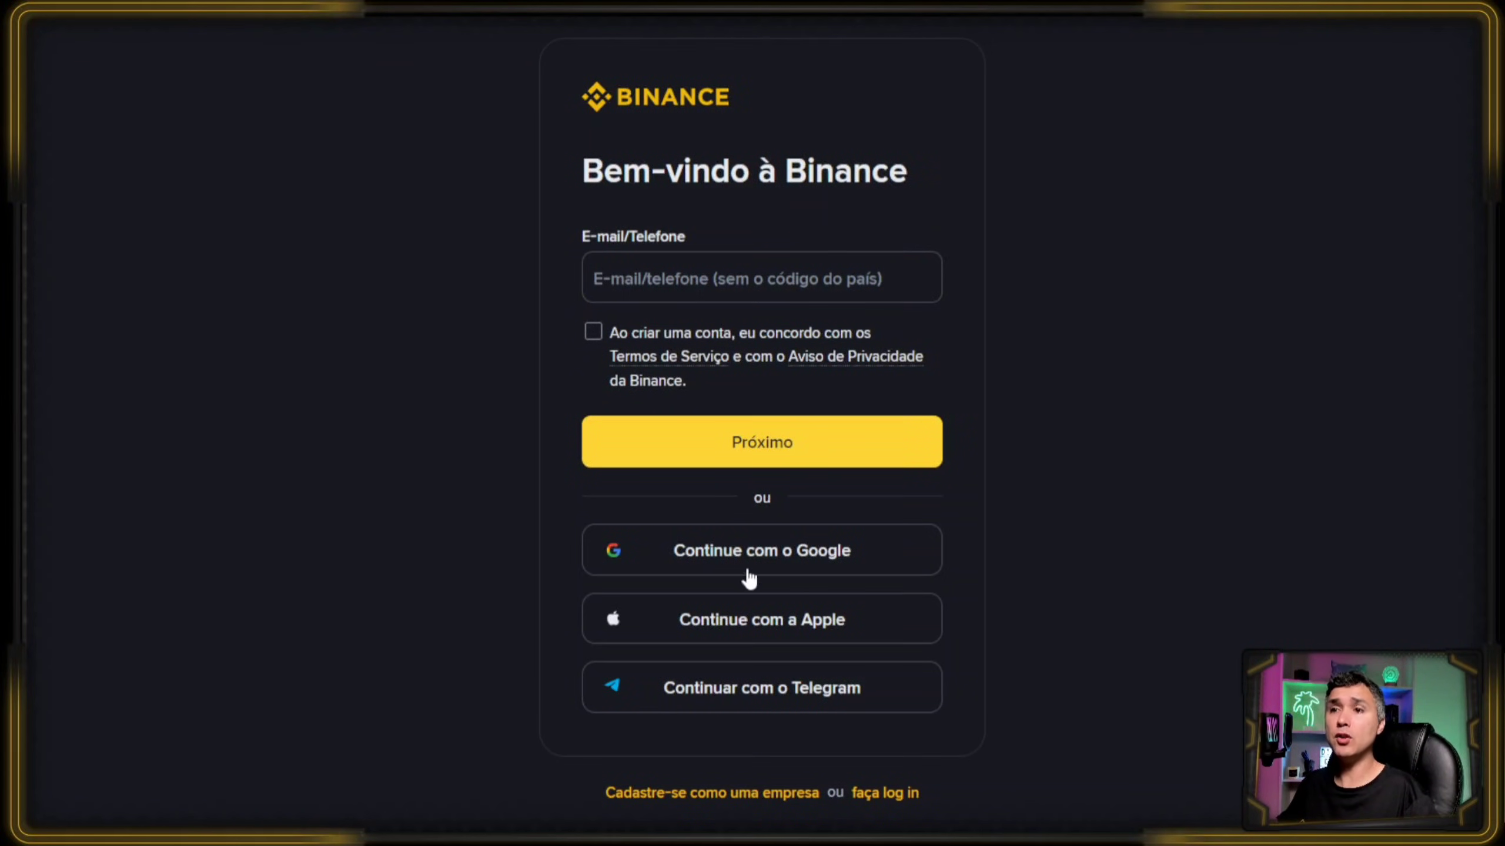
click(594, 333)
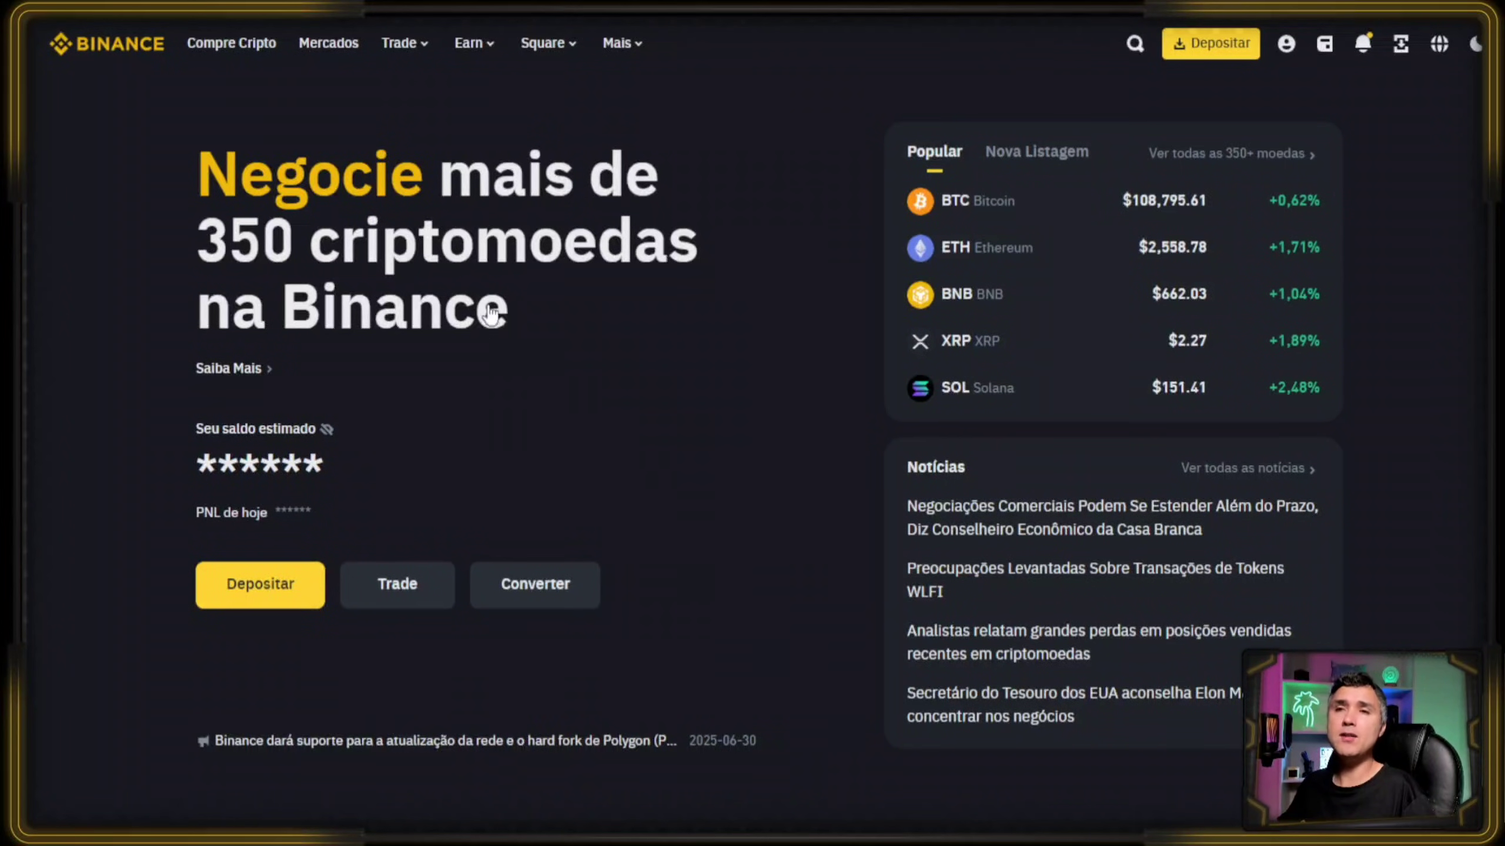
Open the Workers page of the Binance mining pool.
mouse_move(617, 47)
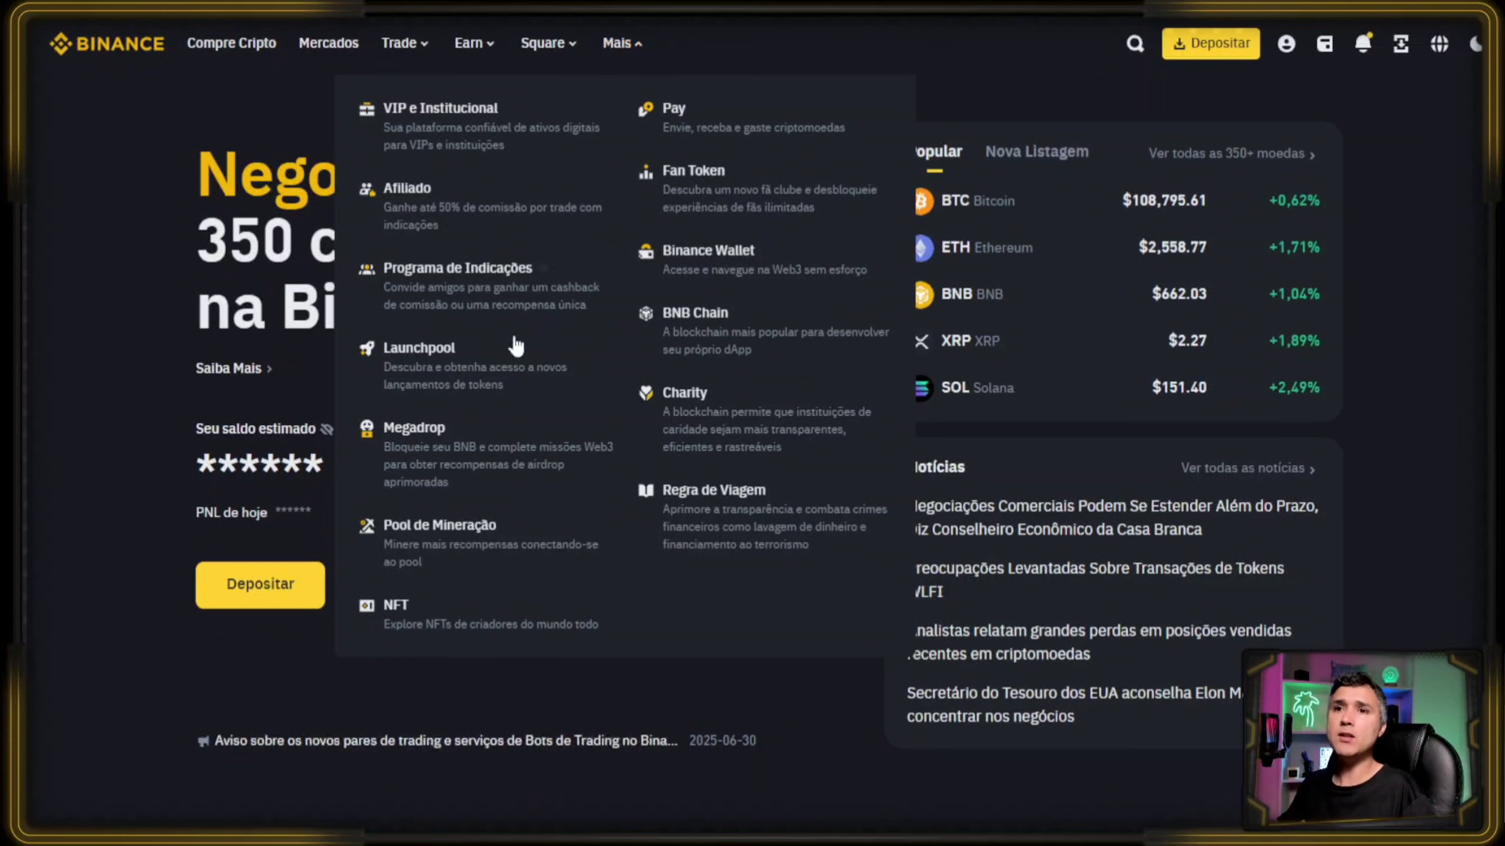
click(428, 543)
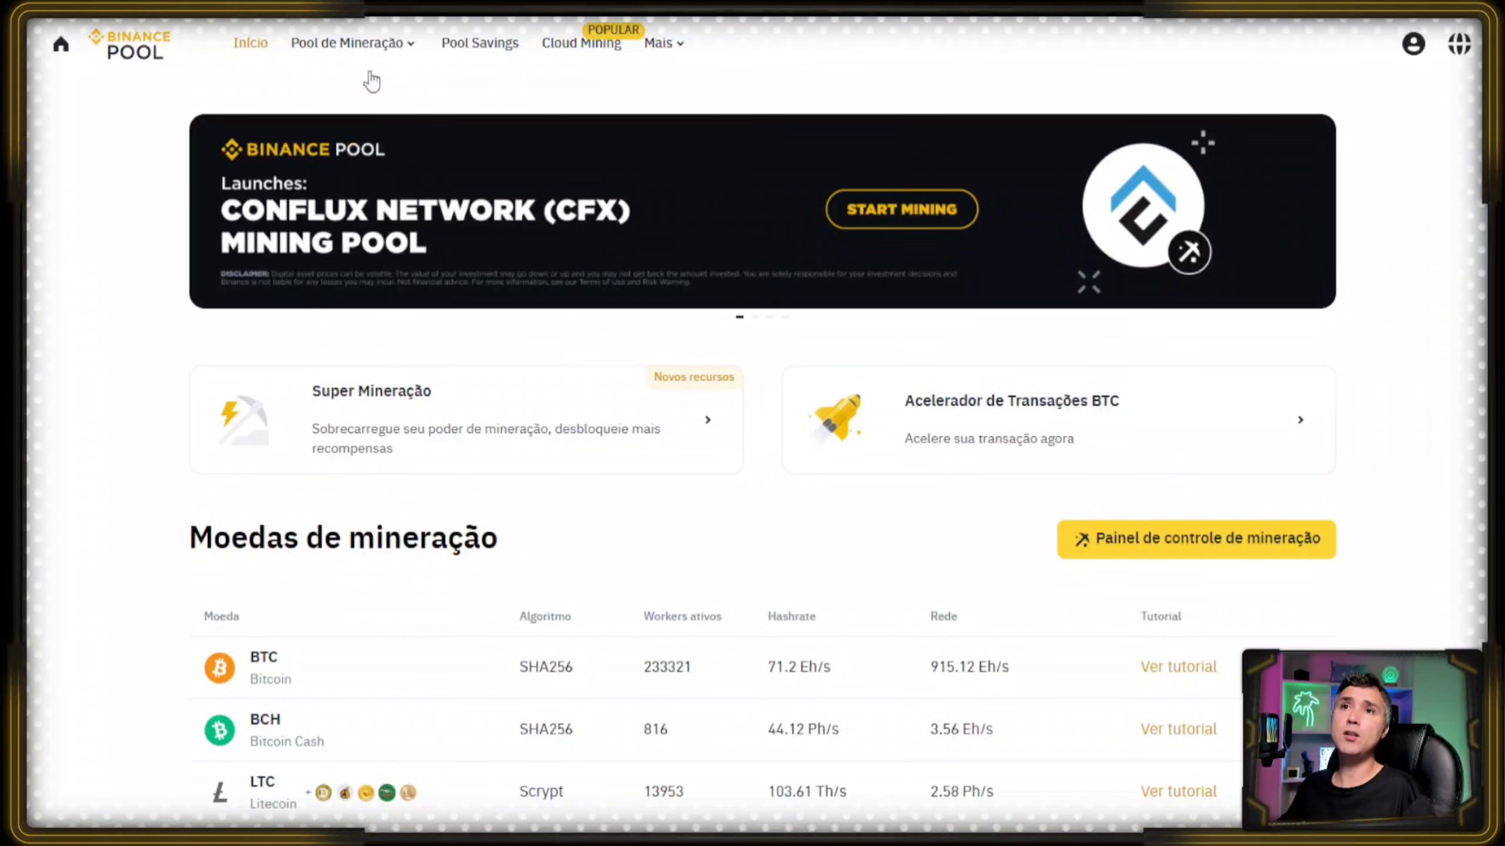
mouse_move(375, 54)
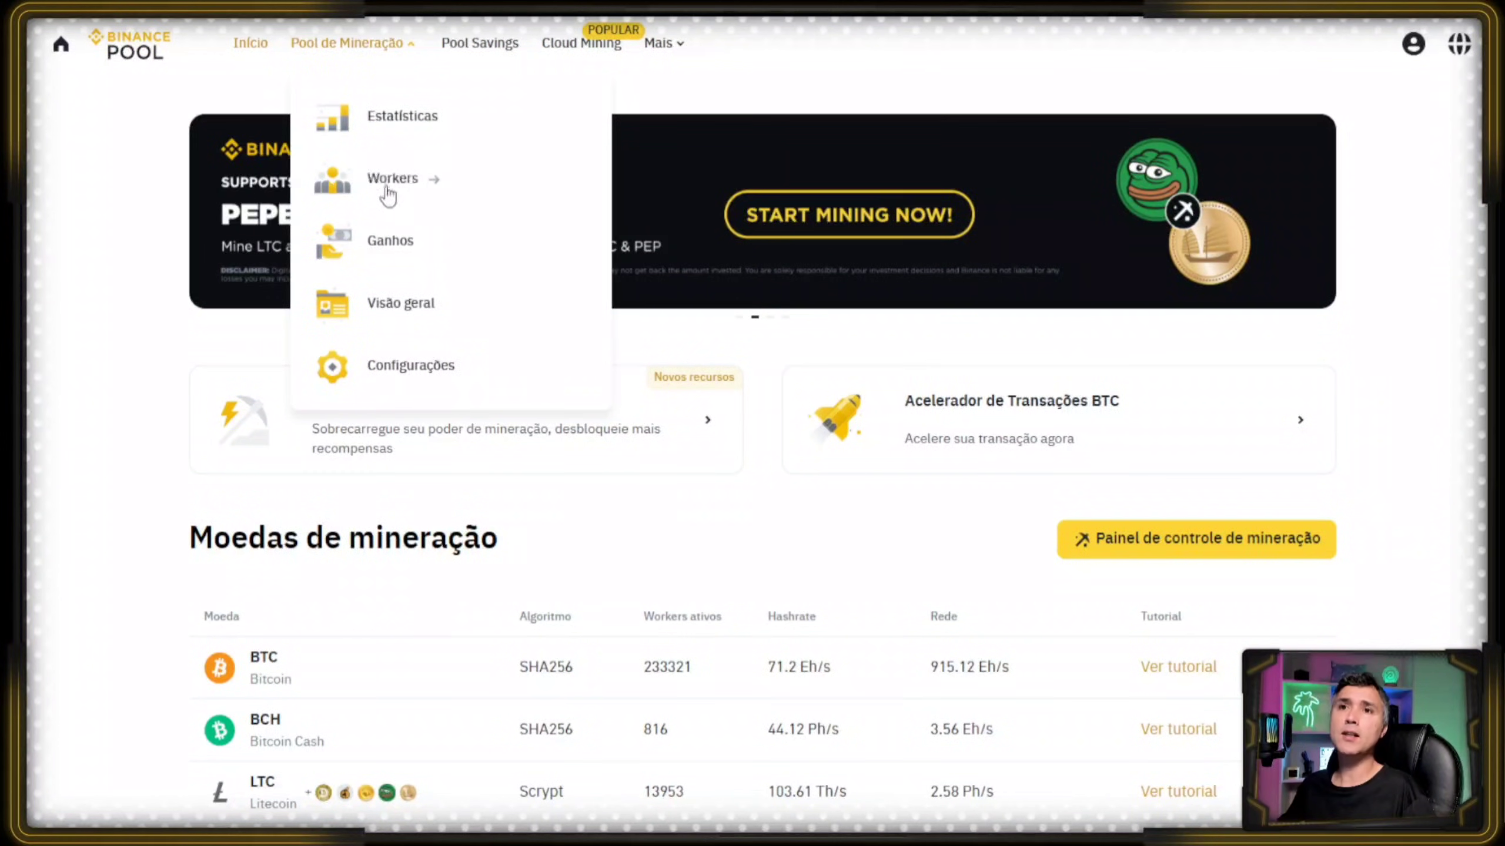
click(382, 188)
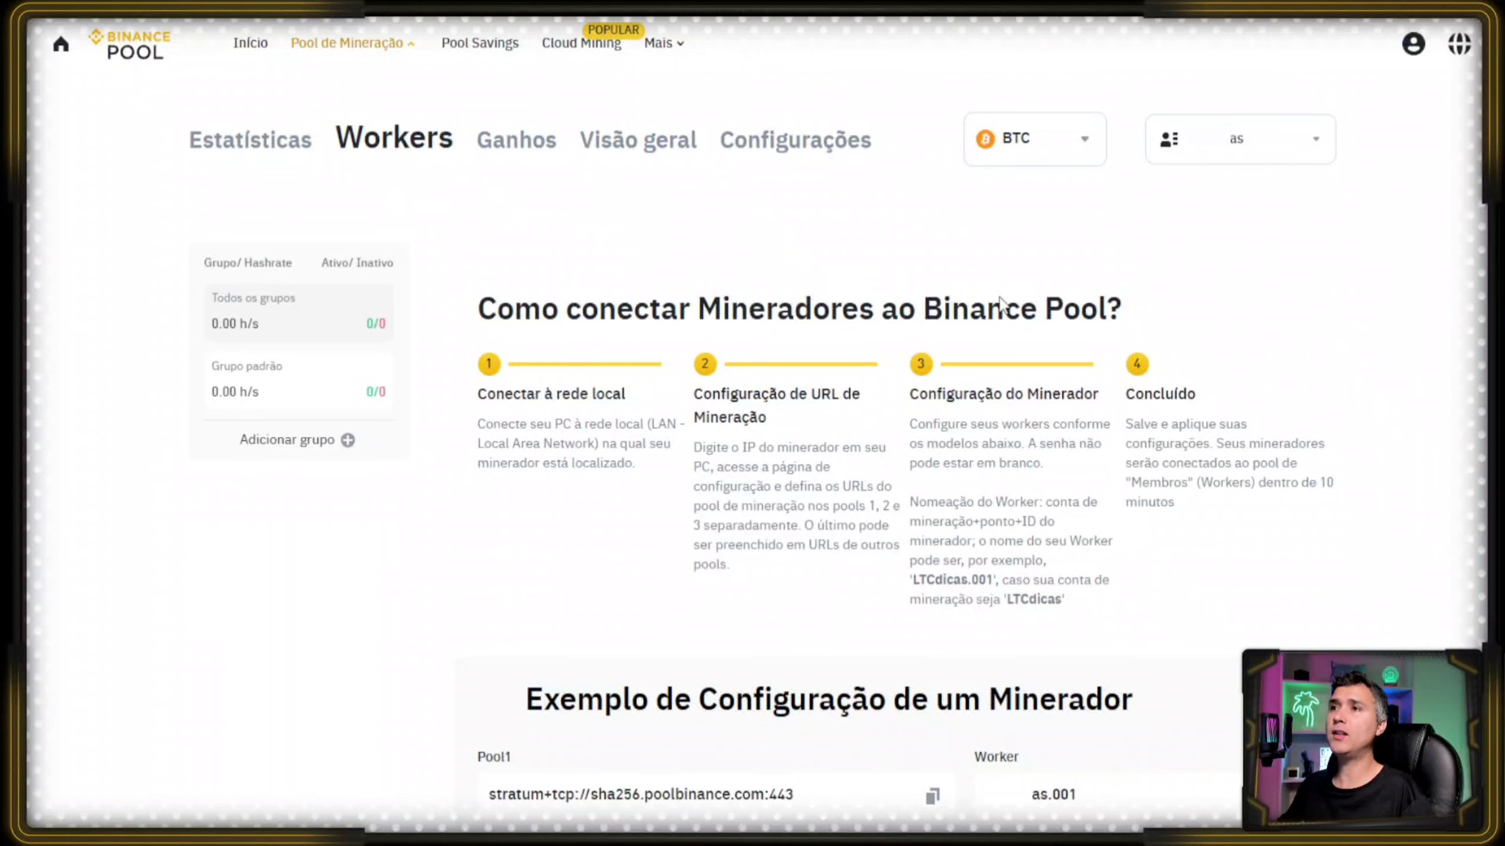
Create a new mining account in Binance Pool with BTC as the default coin.
click(1250, 136)
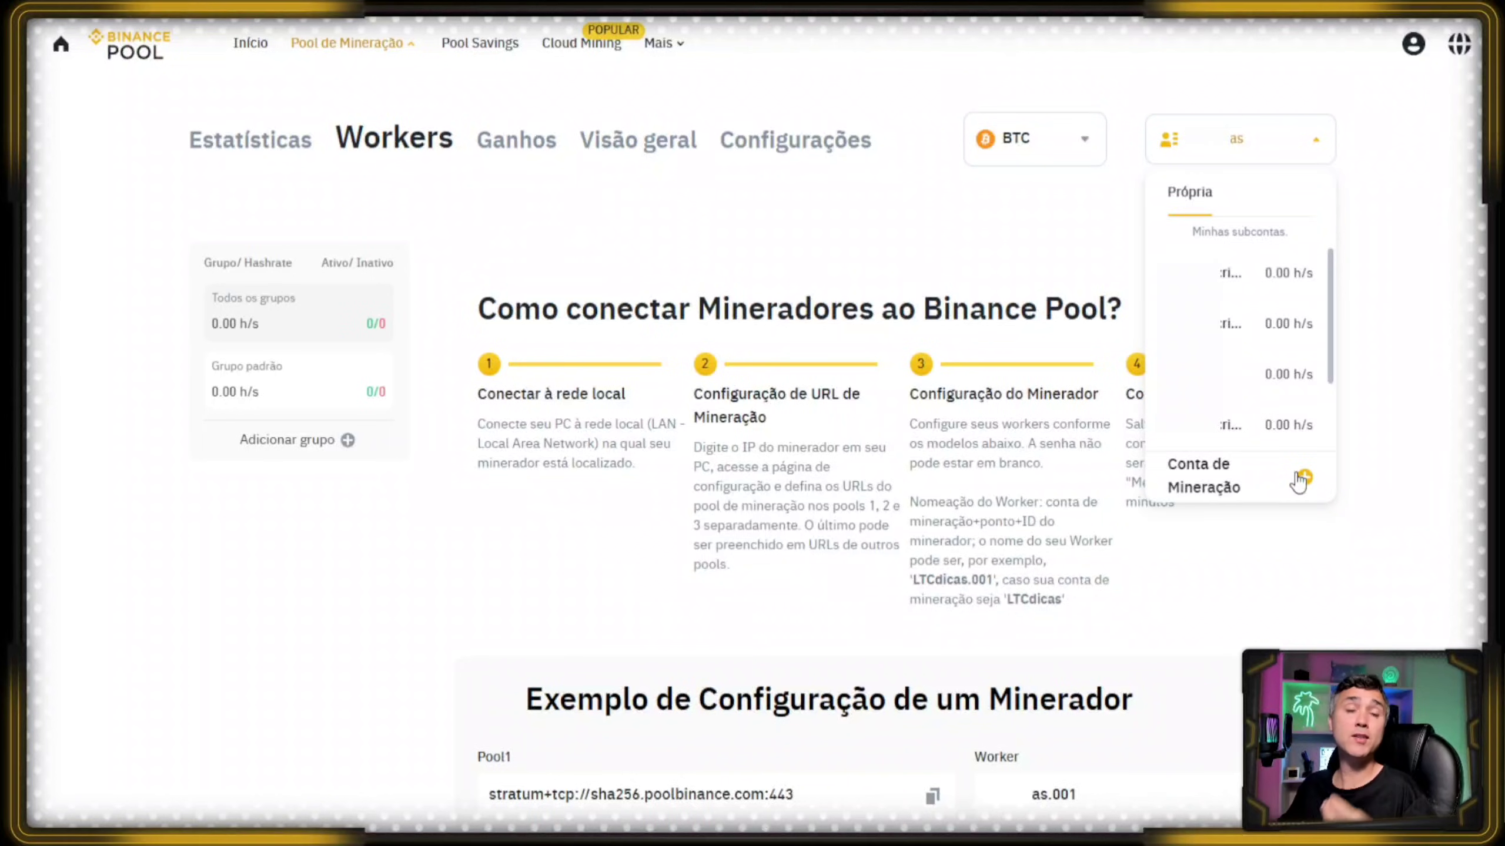
click(1302, 478)
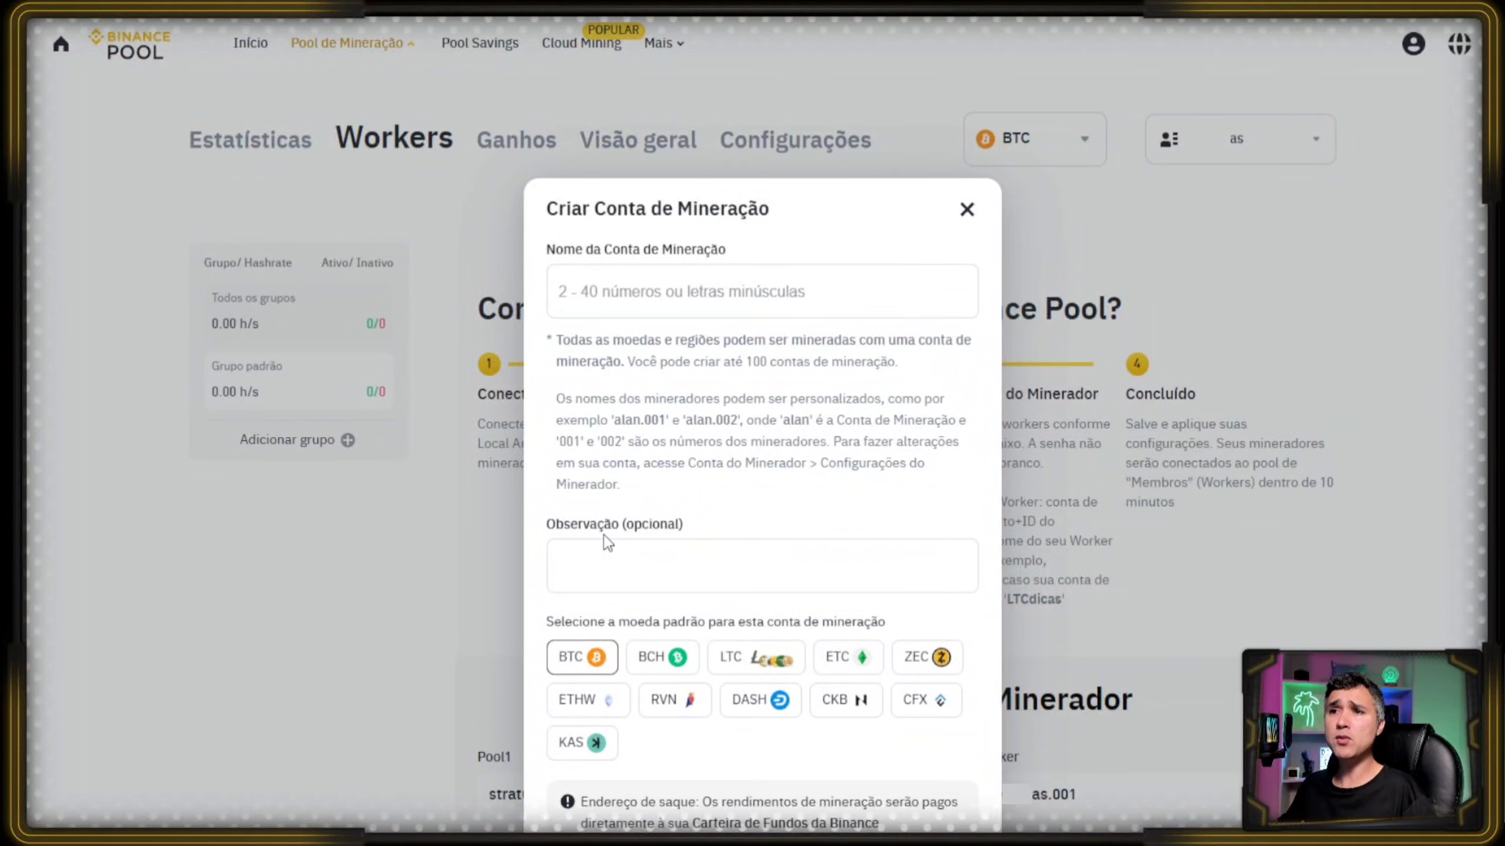
scroll(640, 522, down, 3)
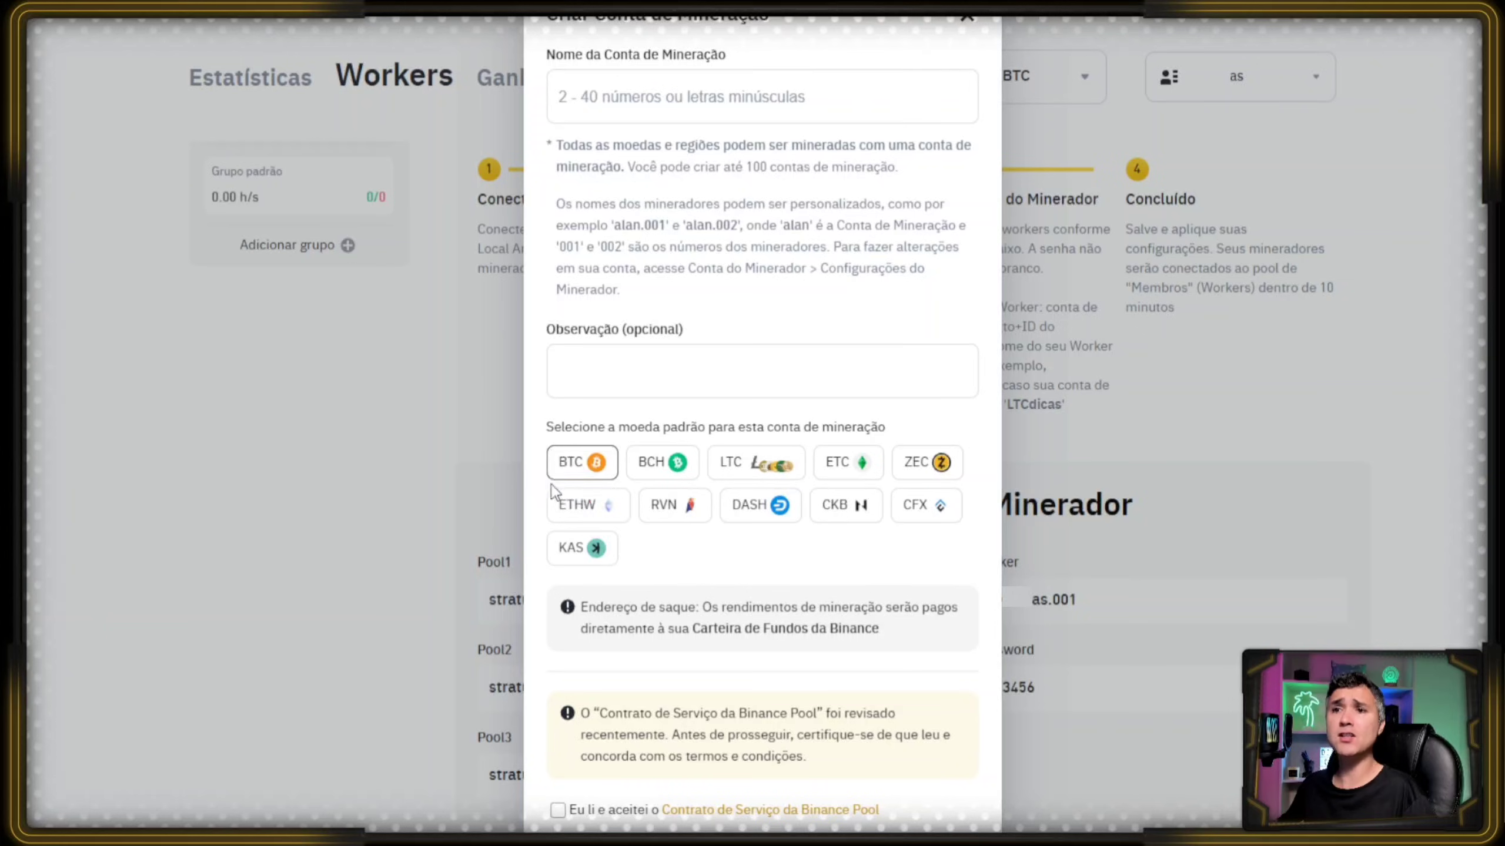
scroll(625, 467, down, 3)
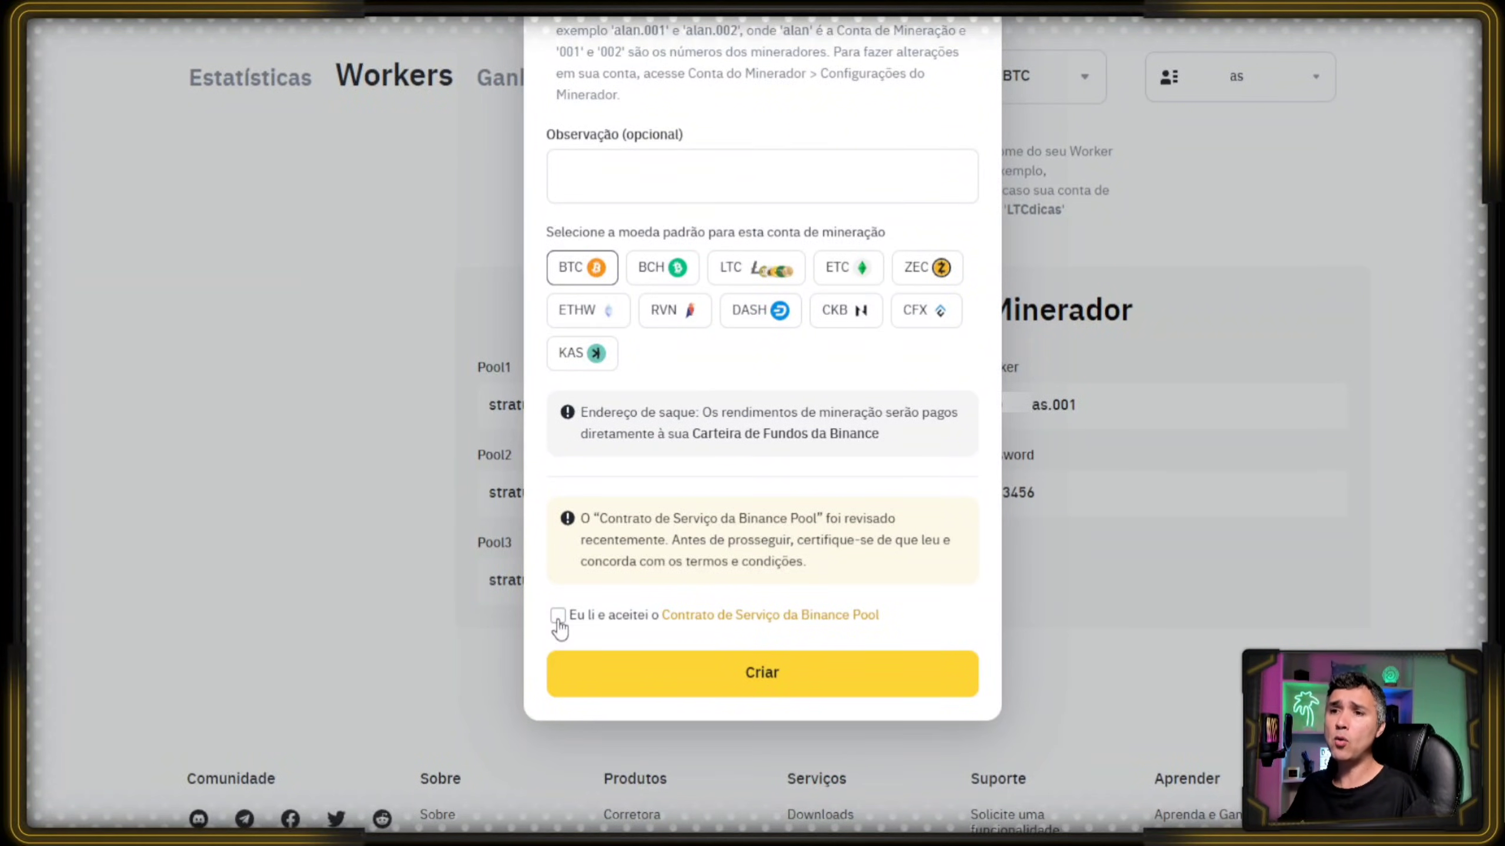
click(765, 652)
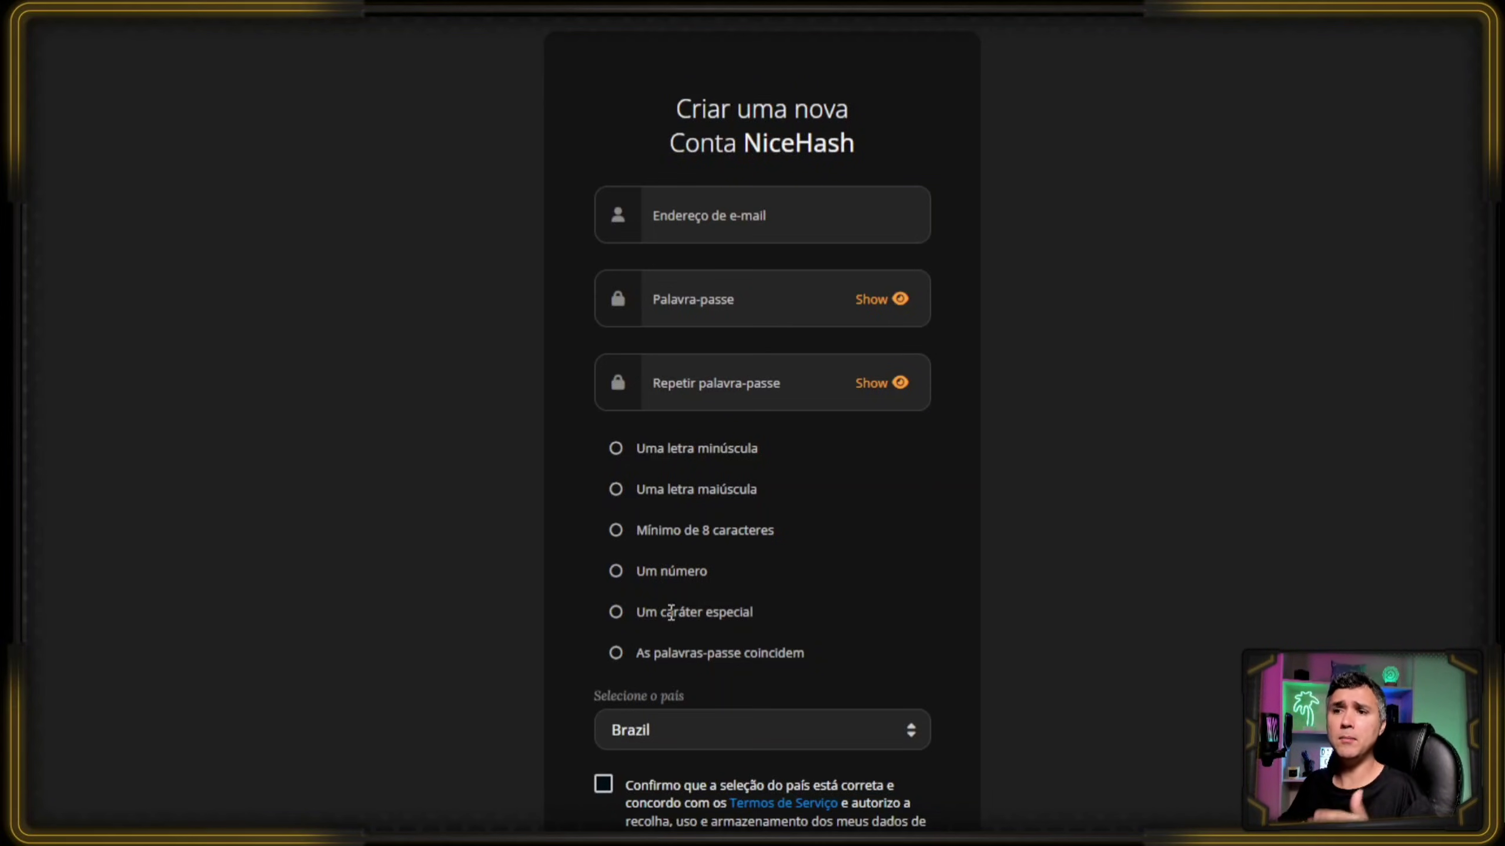
On the NiceHash sign-up form, confirm Brazil as the country, accept the terms, and opt in to news and blog updates.
scroll(667, 588, down, 2)
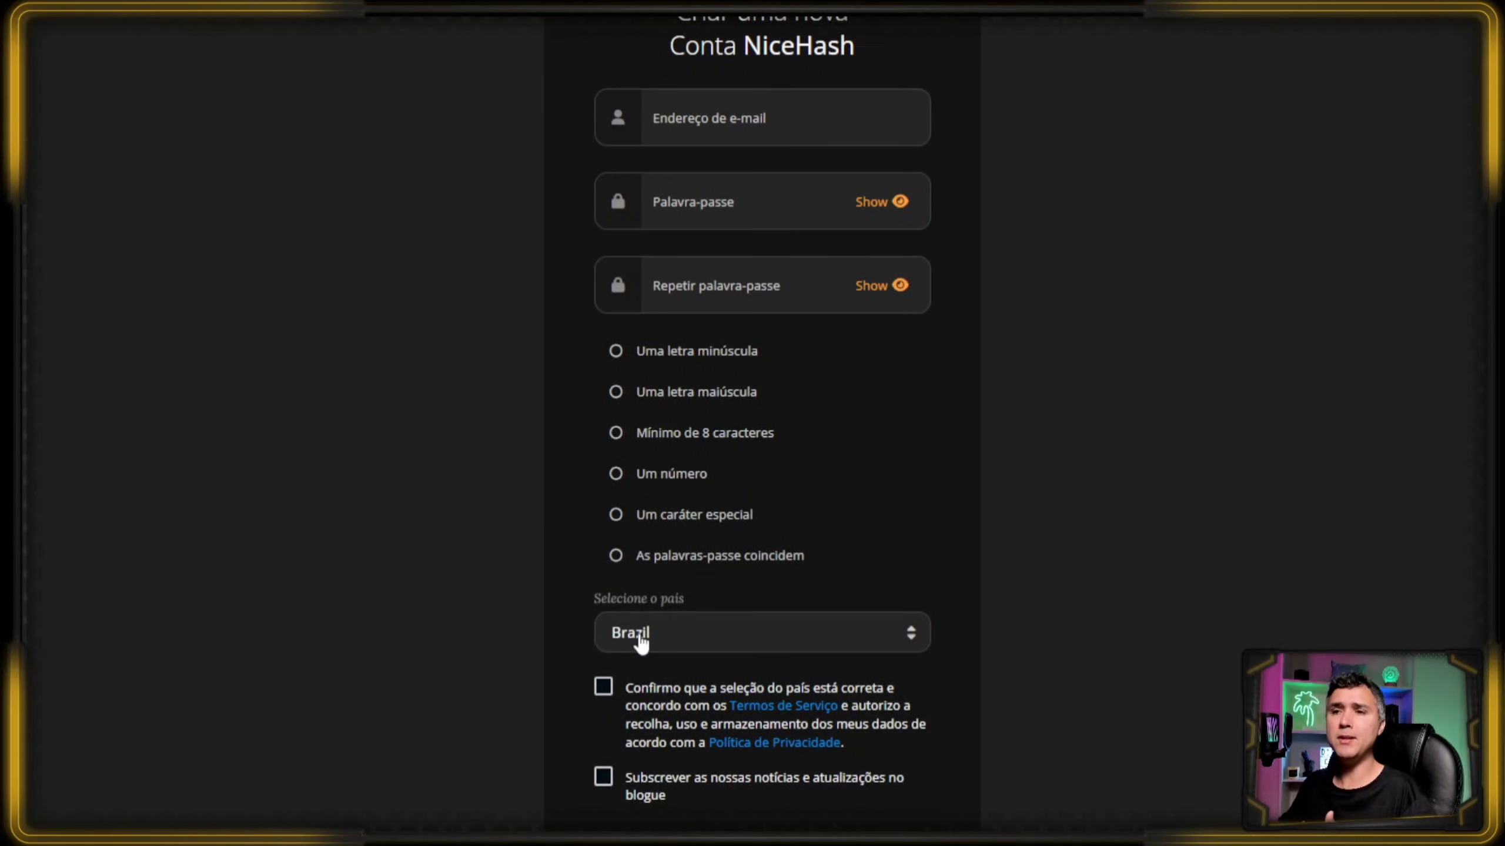
scroll(634, 644, down, 2)
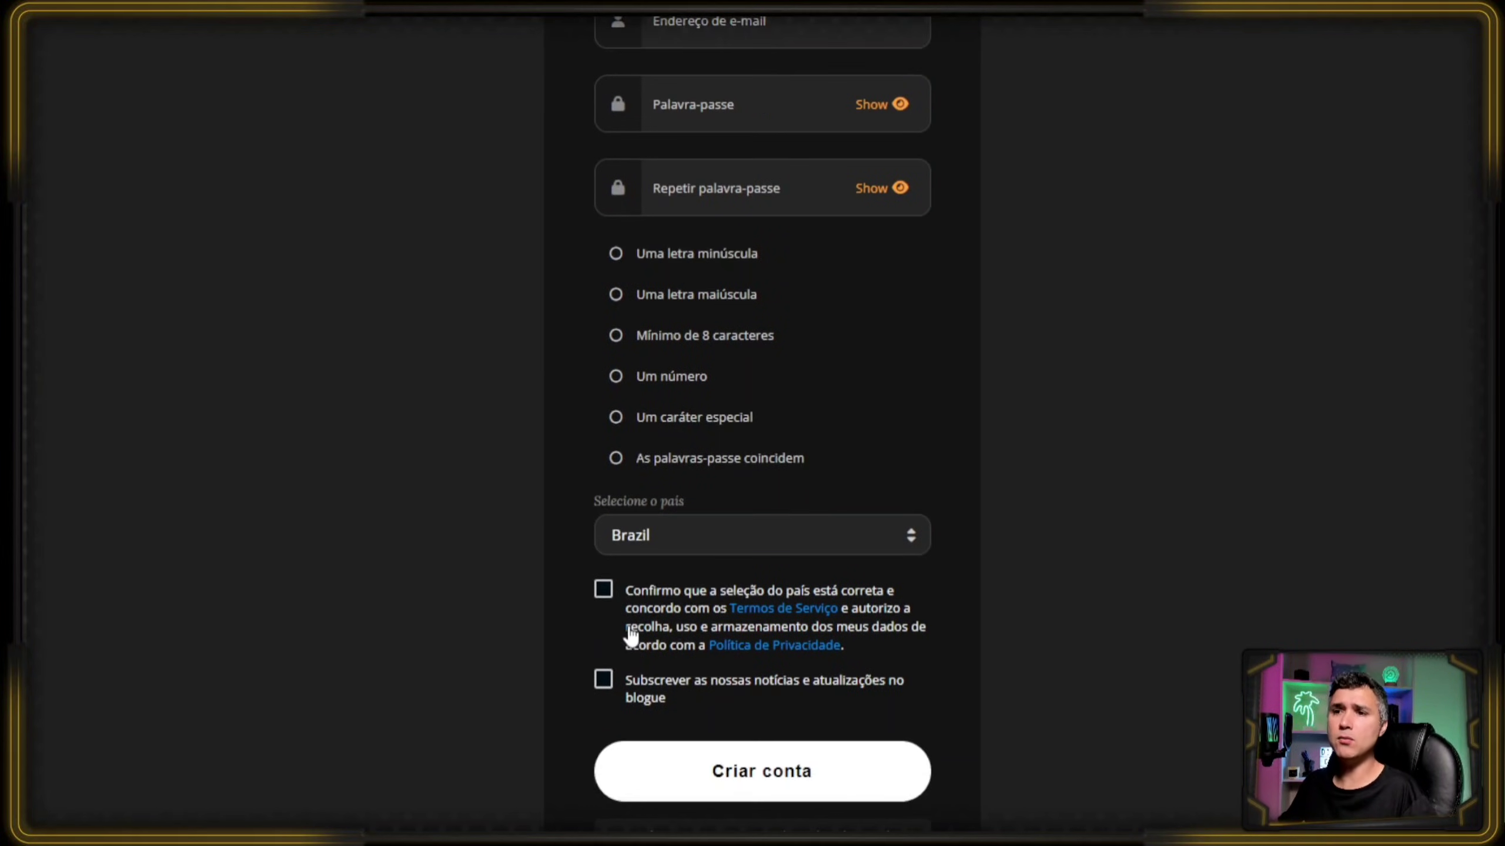
click(603, 594)
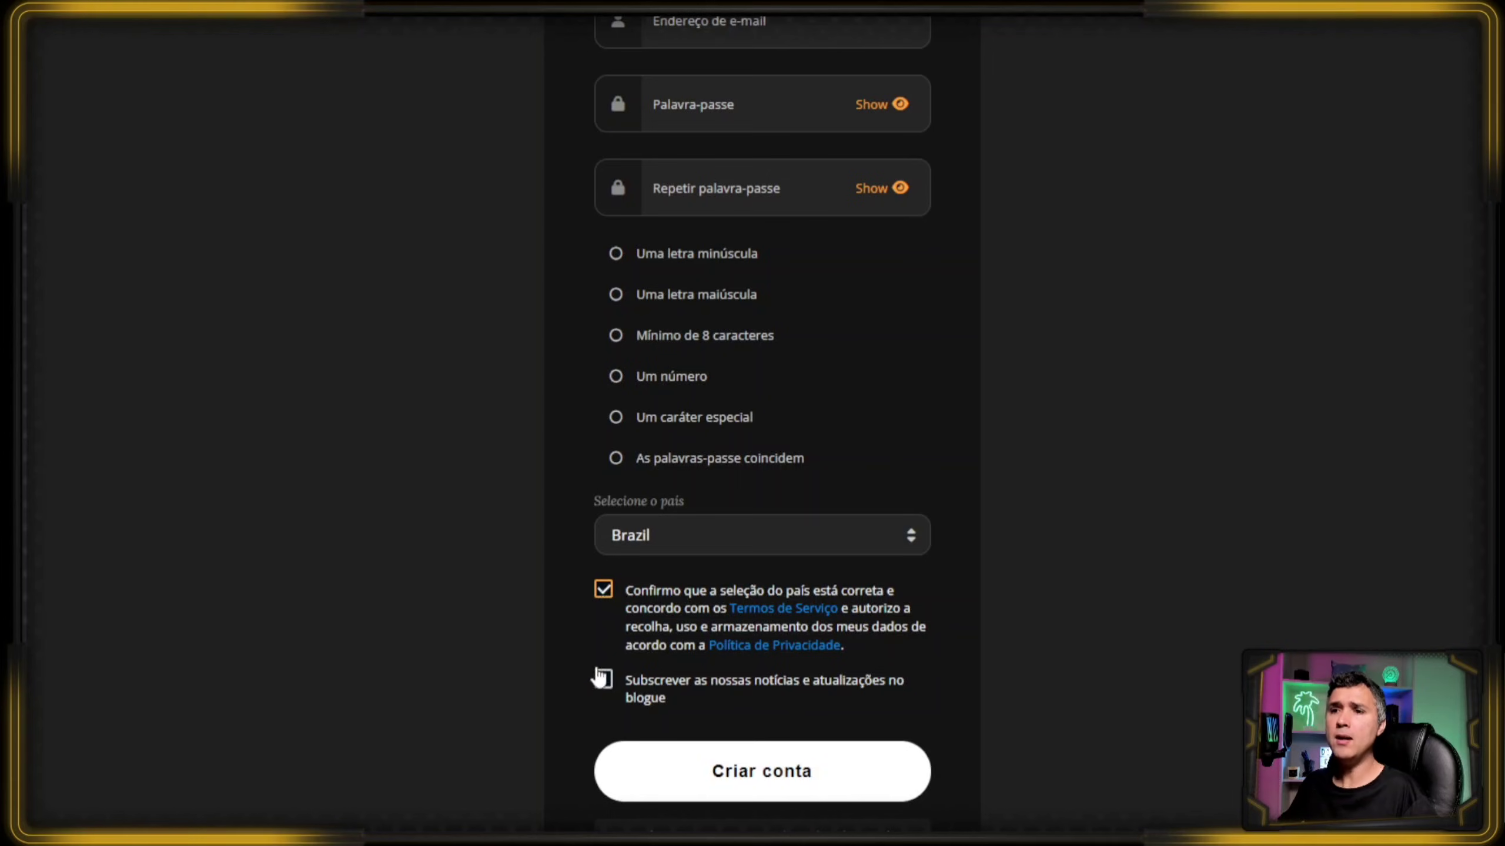
click(640, 701)
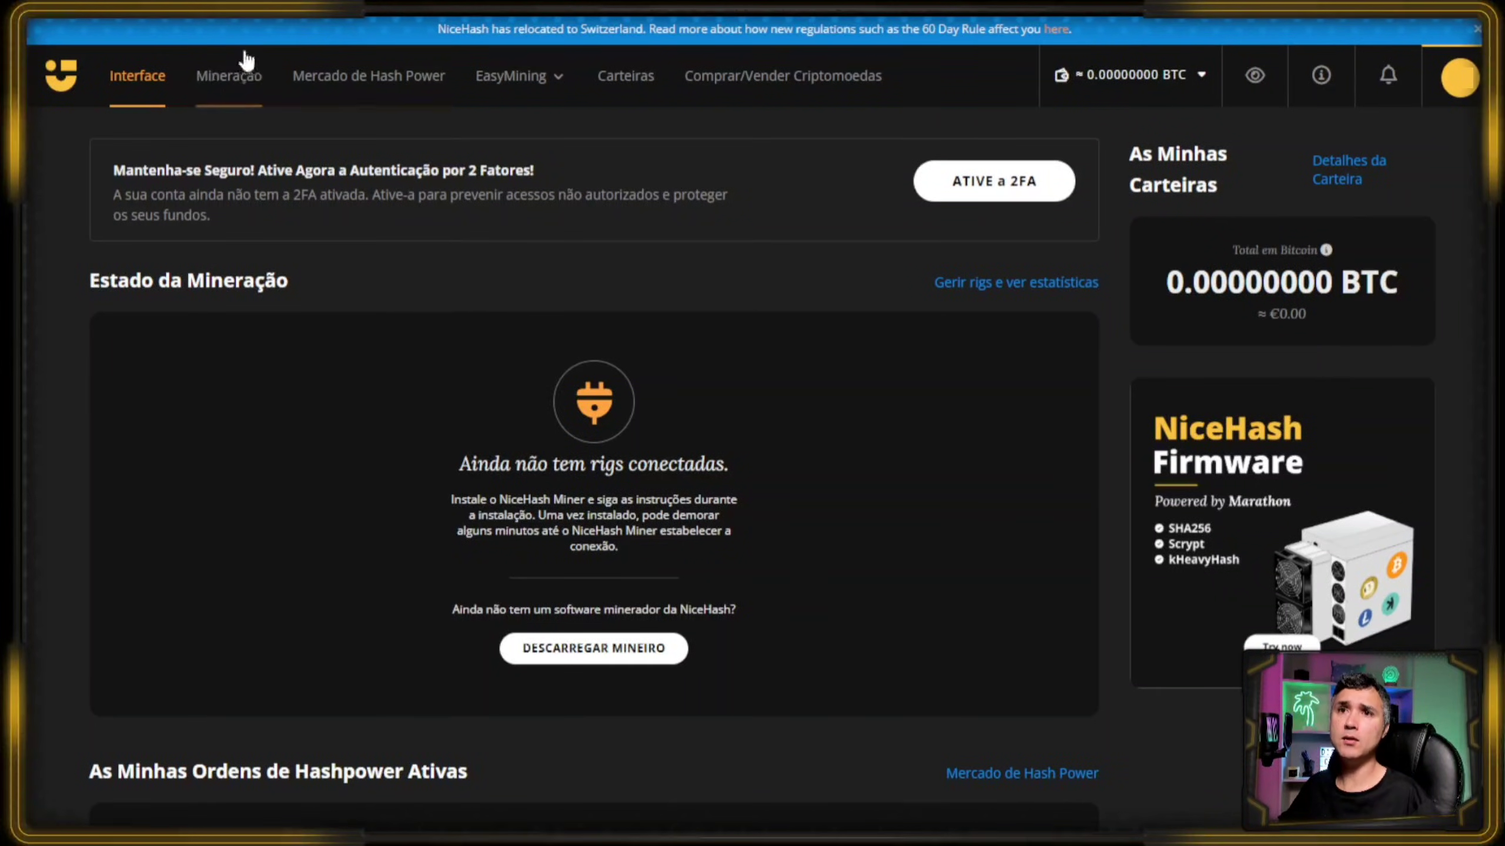
Choose NiceHash Miner as the mining software to download from the NiceHash mining page.
click(249, 77)
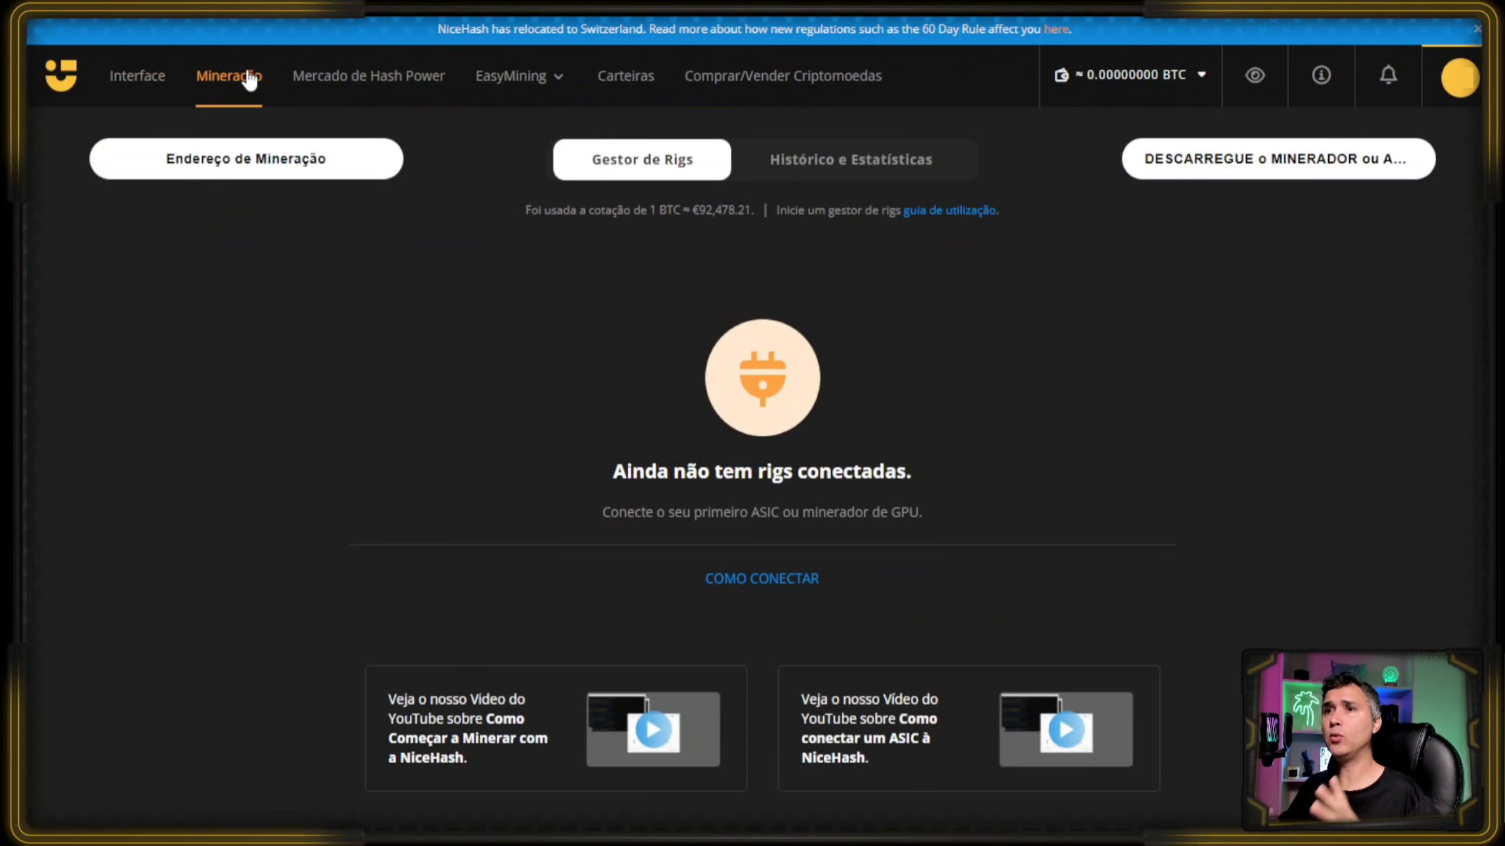
click(1283, 171)
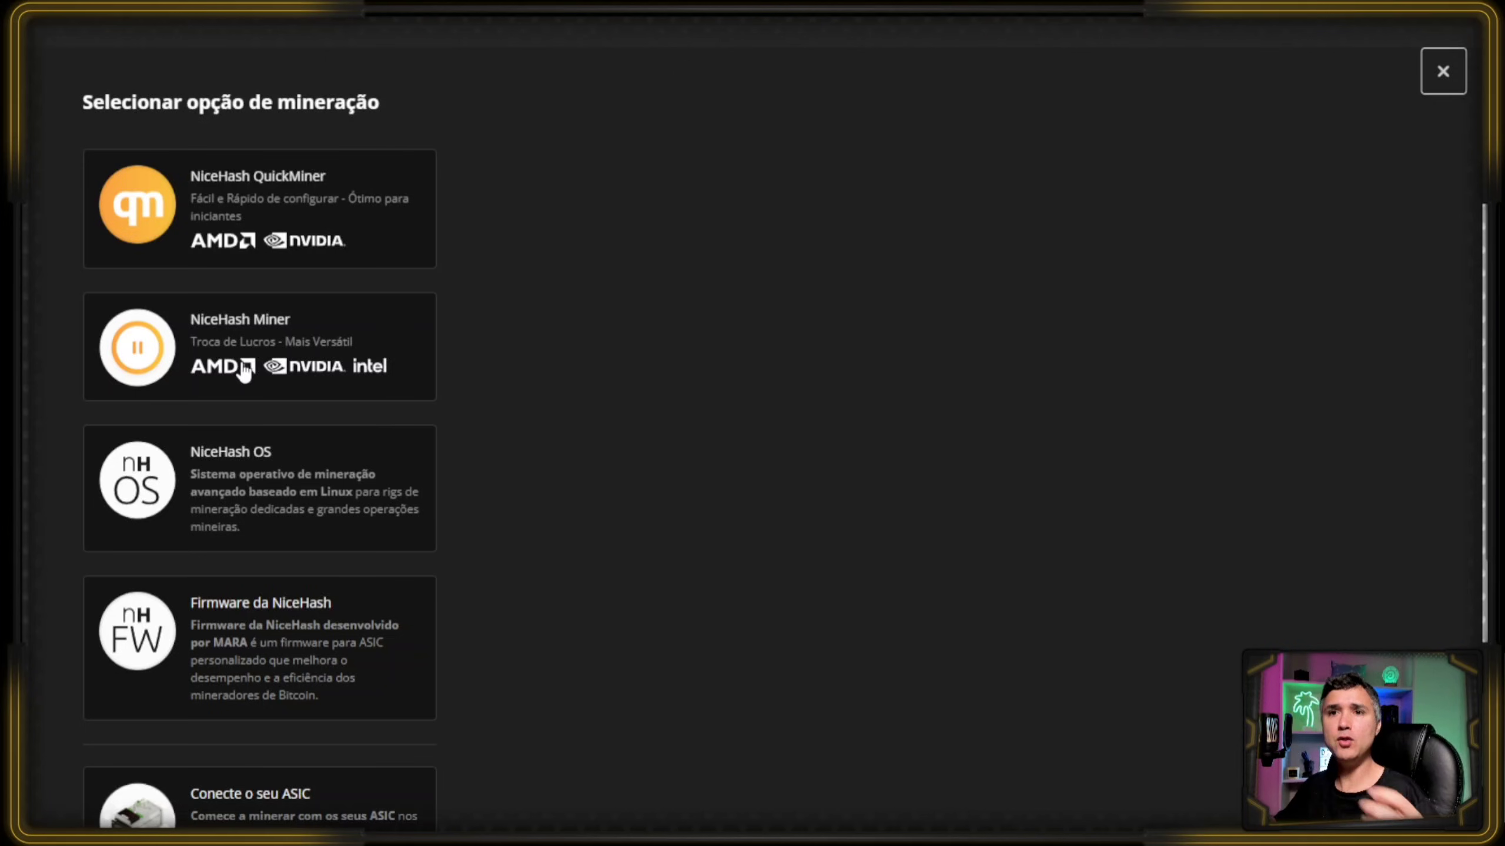
click(295, 339)
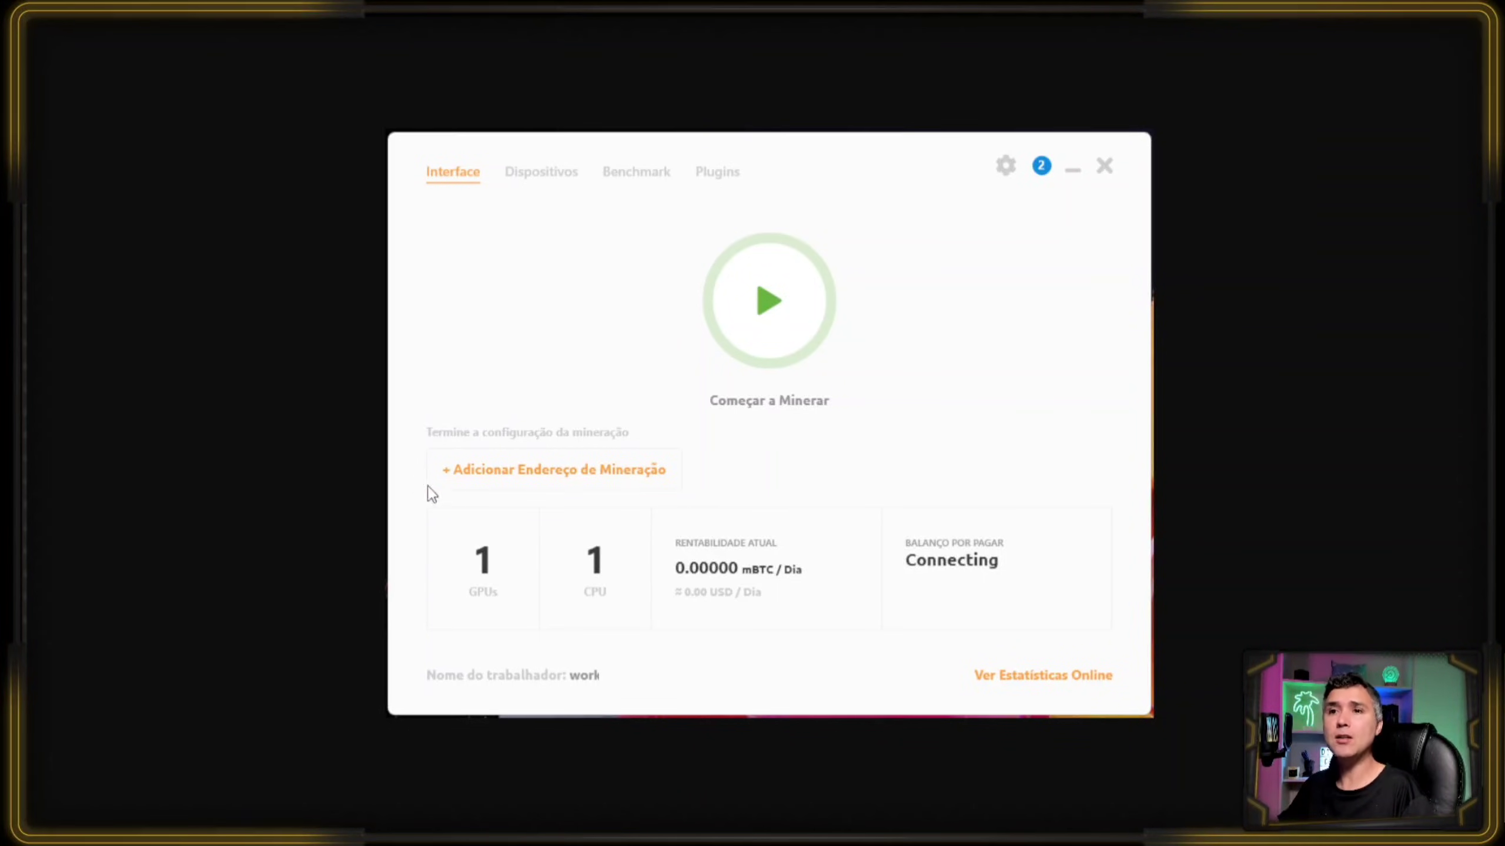
Begin adding a mining address in NiceHash Miner and get a BTC deposit address on the Bitcoin network from Binance.
click(460, 453)
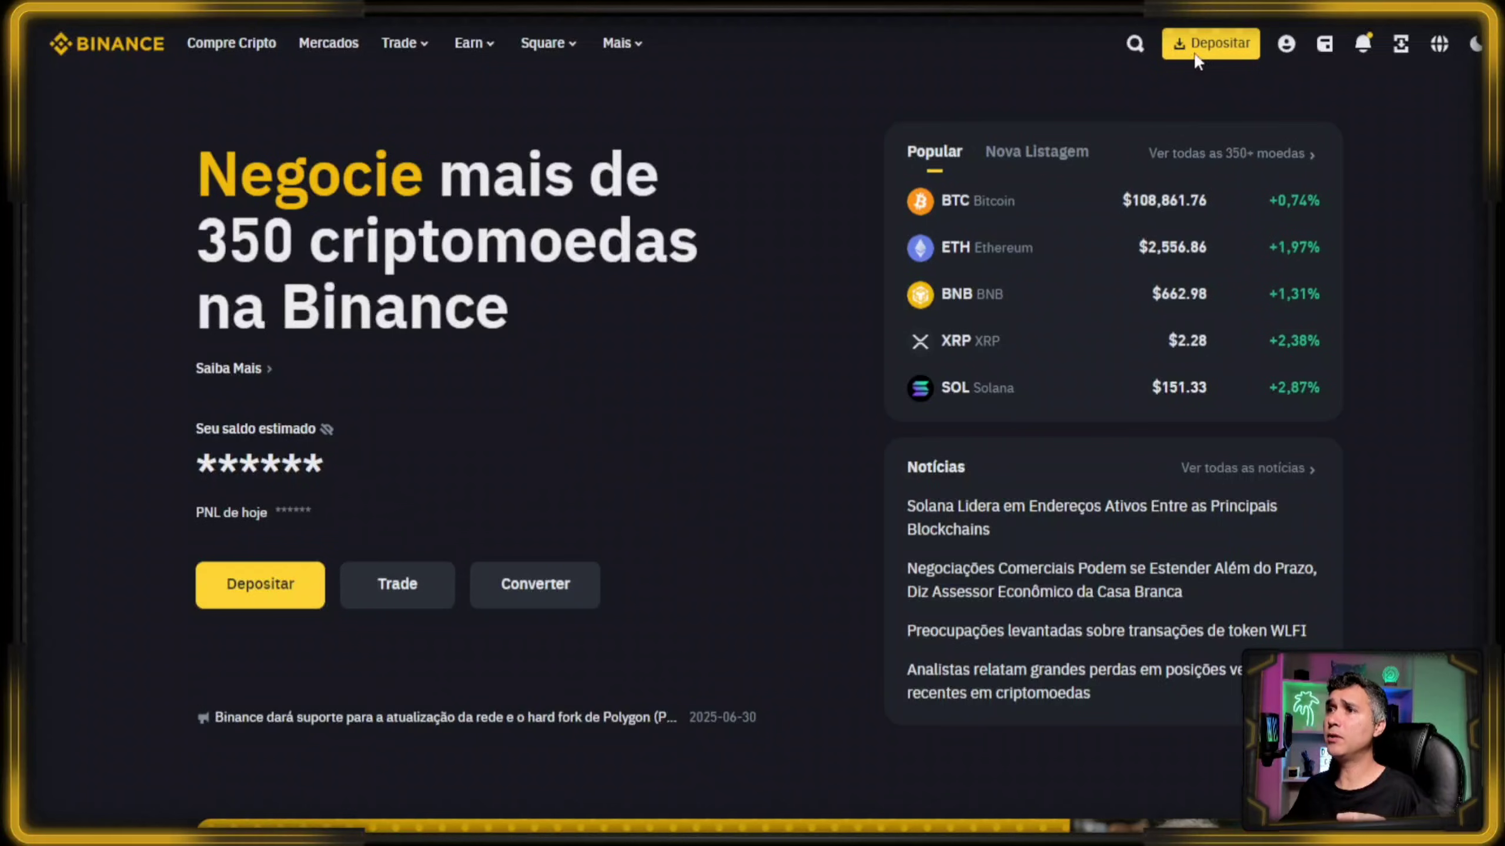
click(1171, 52)
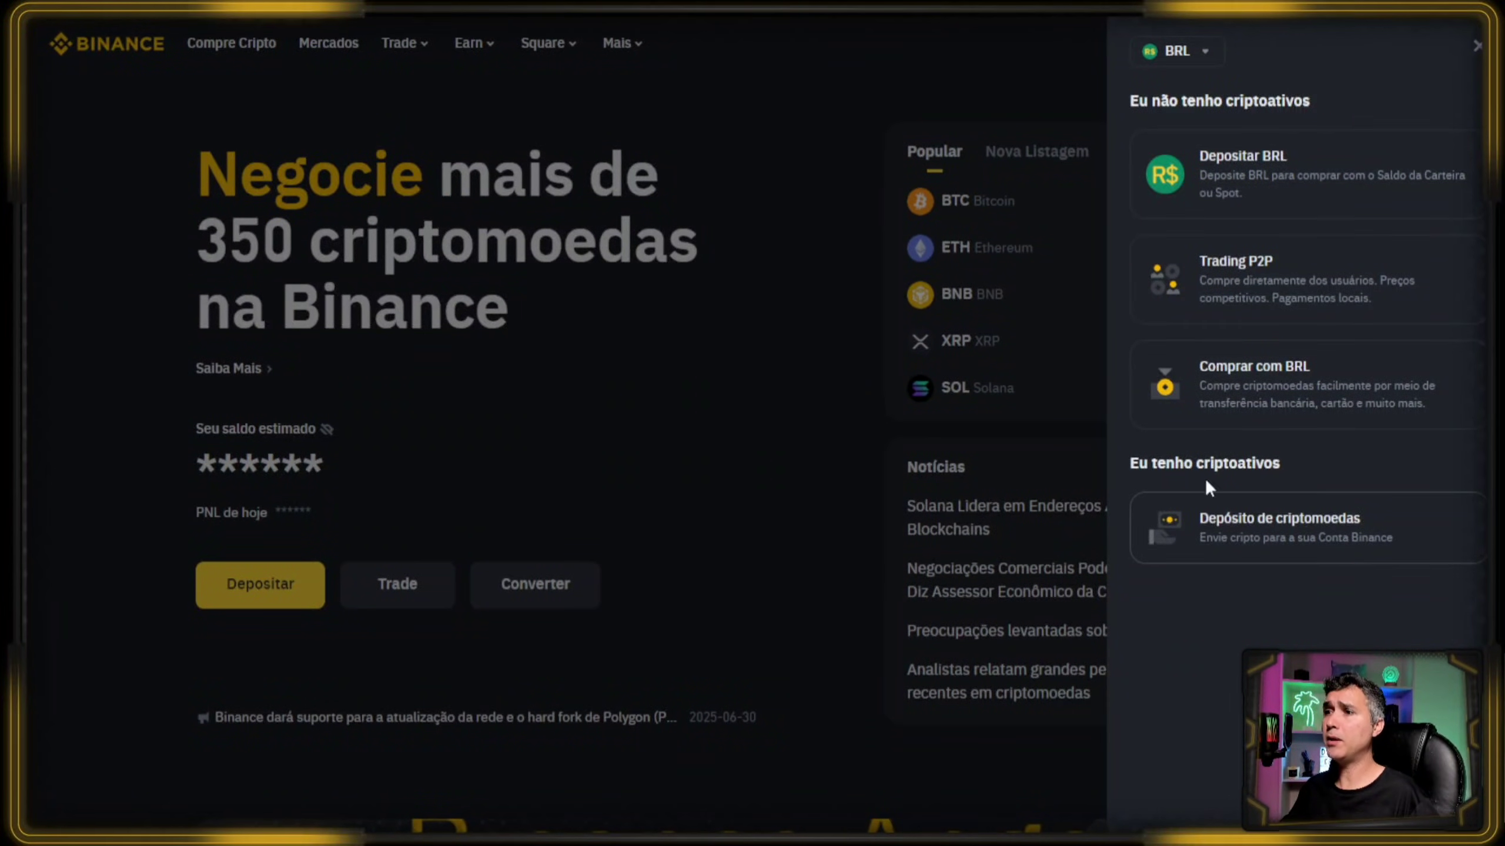
click(1279, 532)
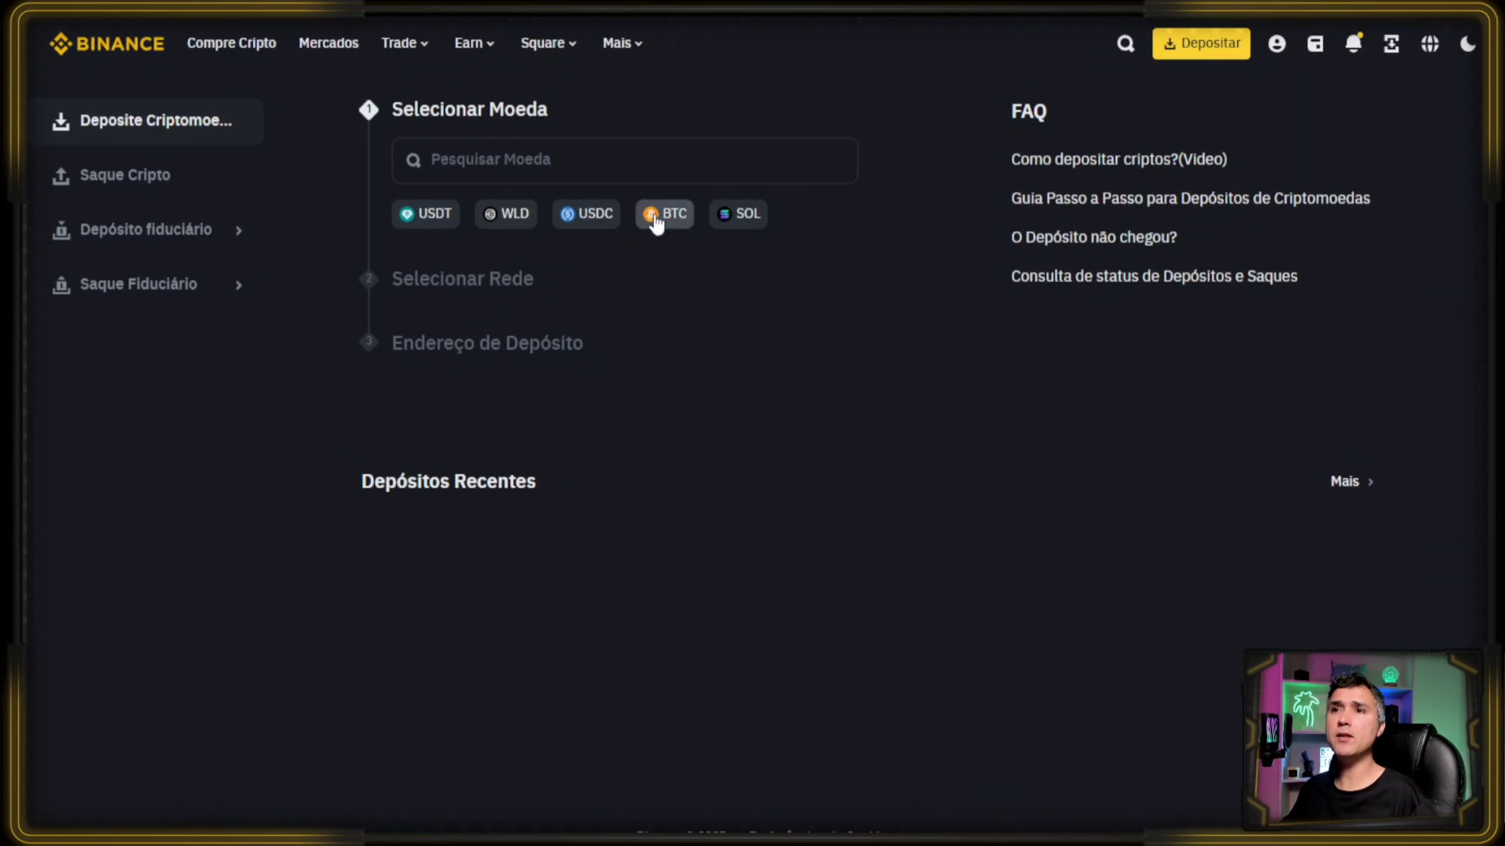
click(656, 220)
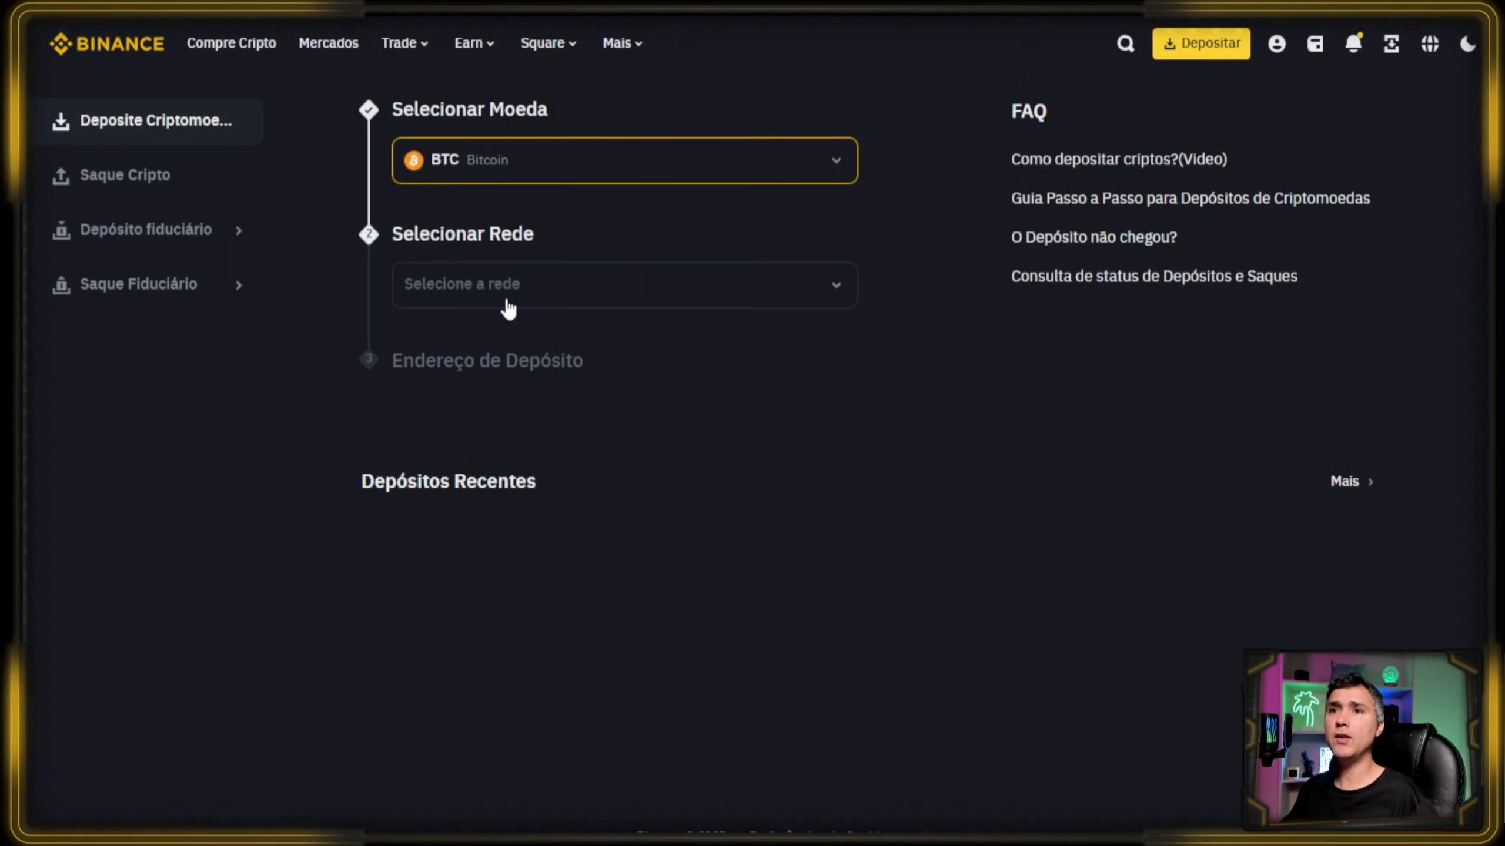
click(469, 287)
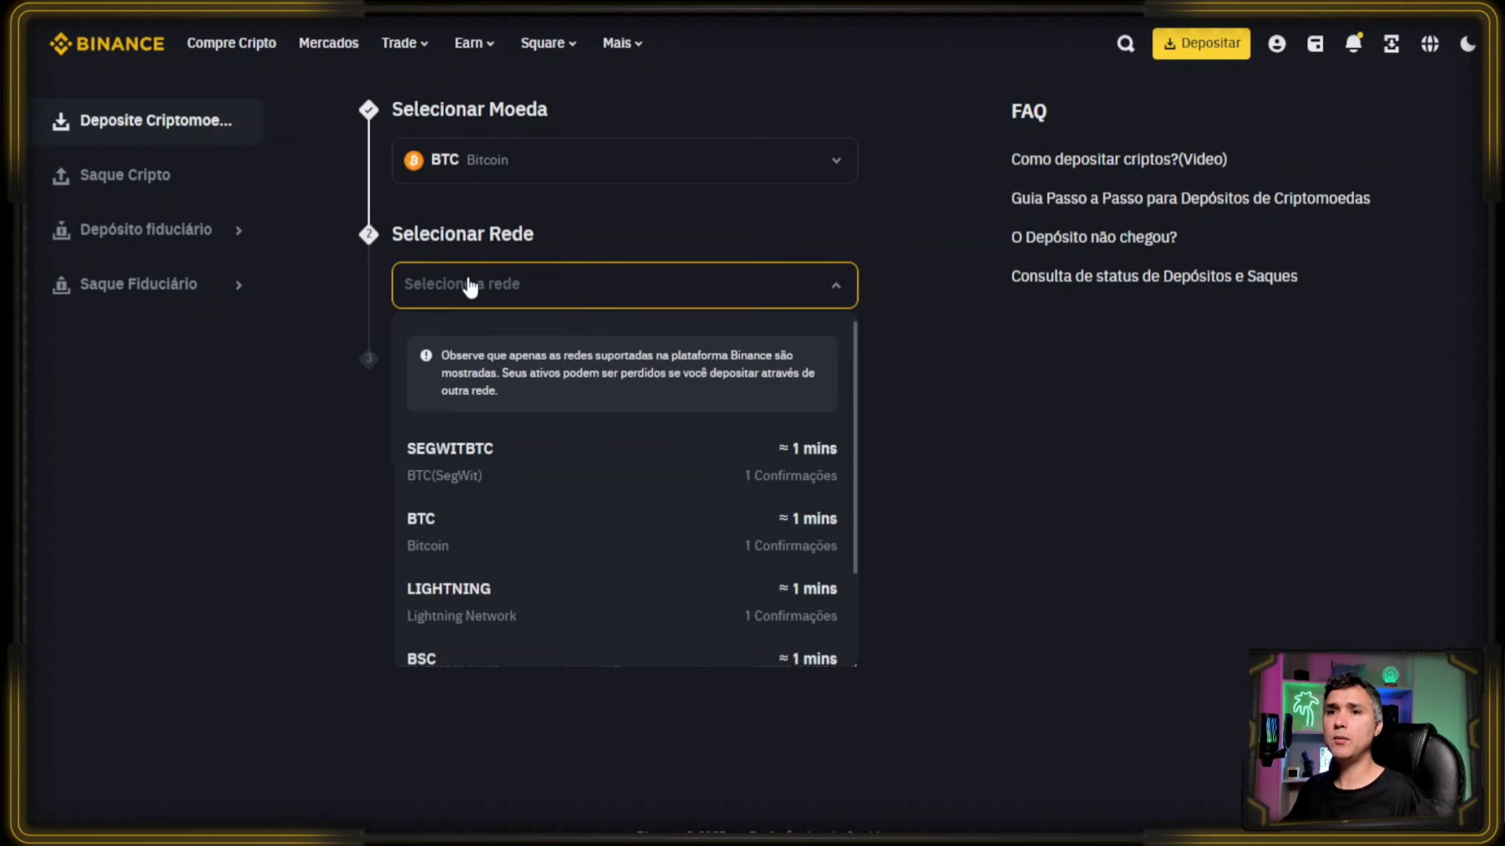
click(486, 544)
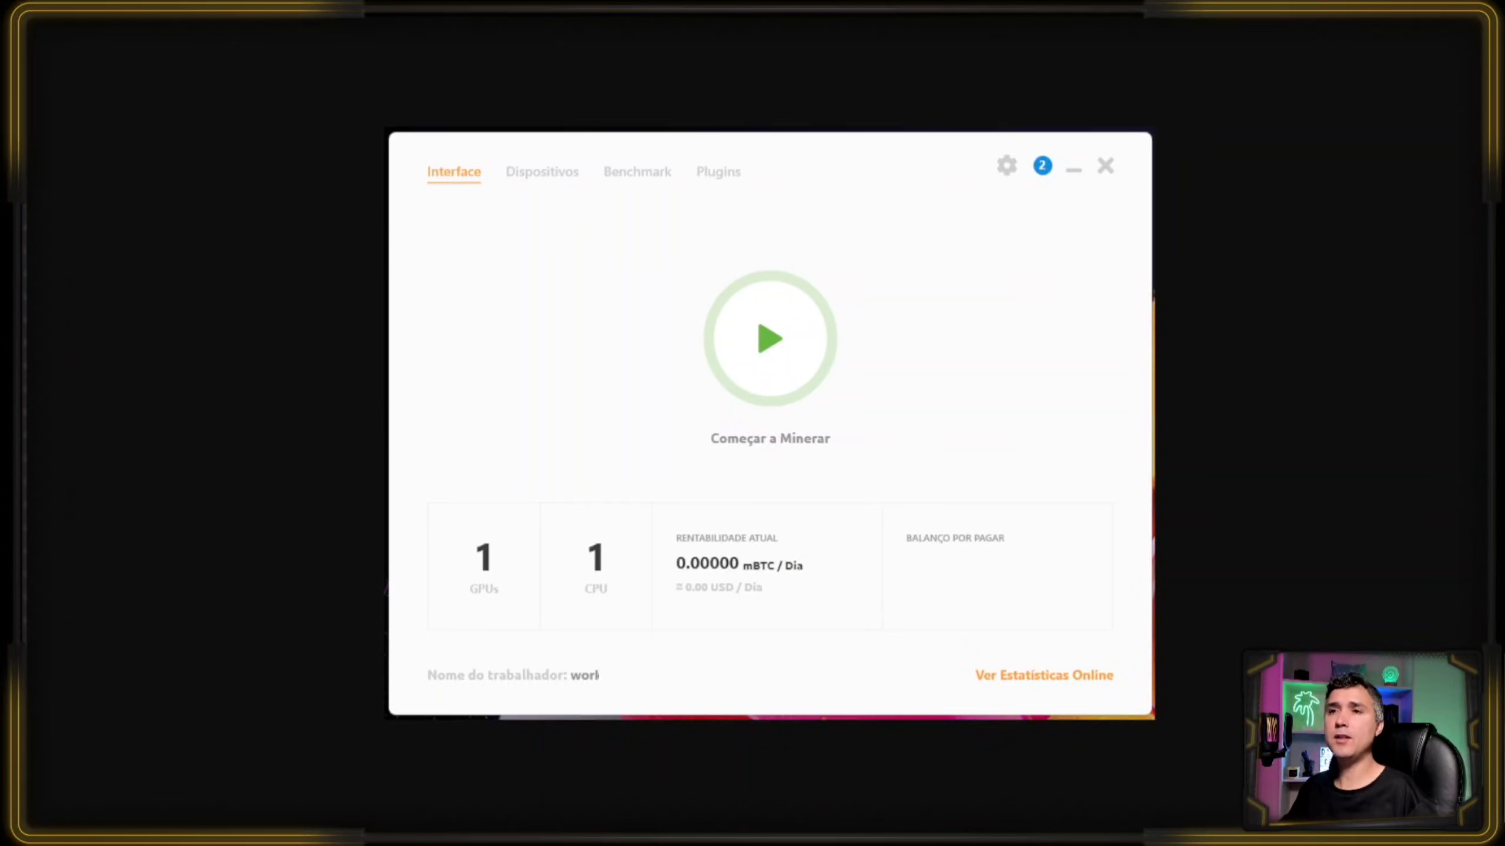
In NiceHash Miner's general settings, set the worker name to match the Binance Pool mining account ending in DC.
click(1001, 165)
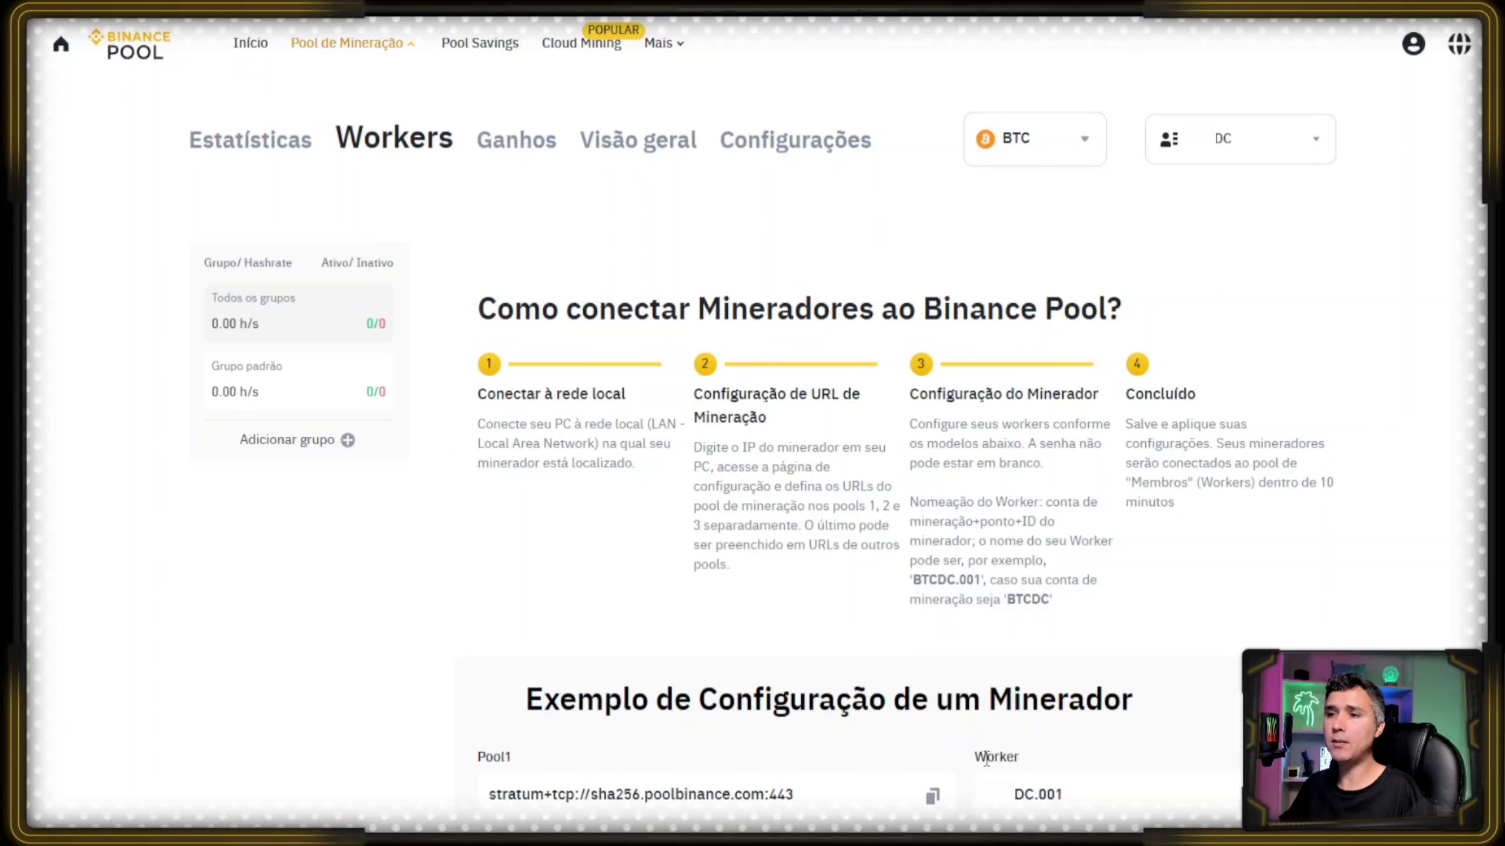
scroll(1215, 551, down, 8)
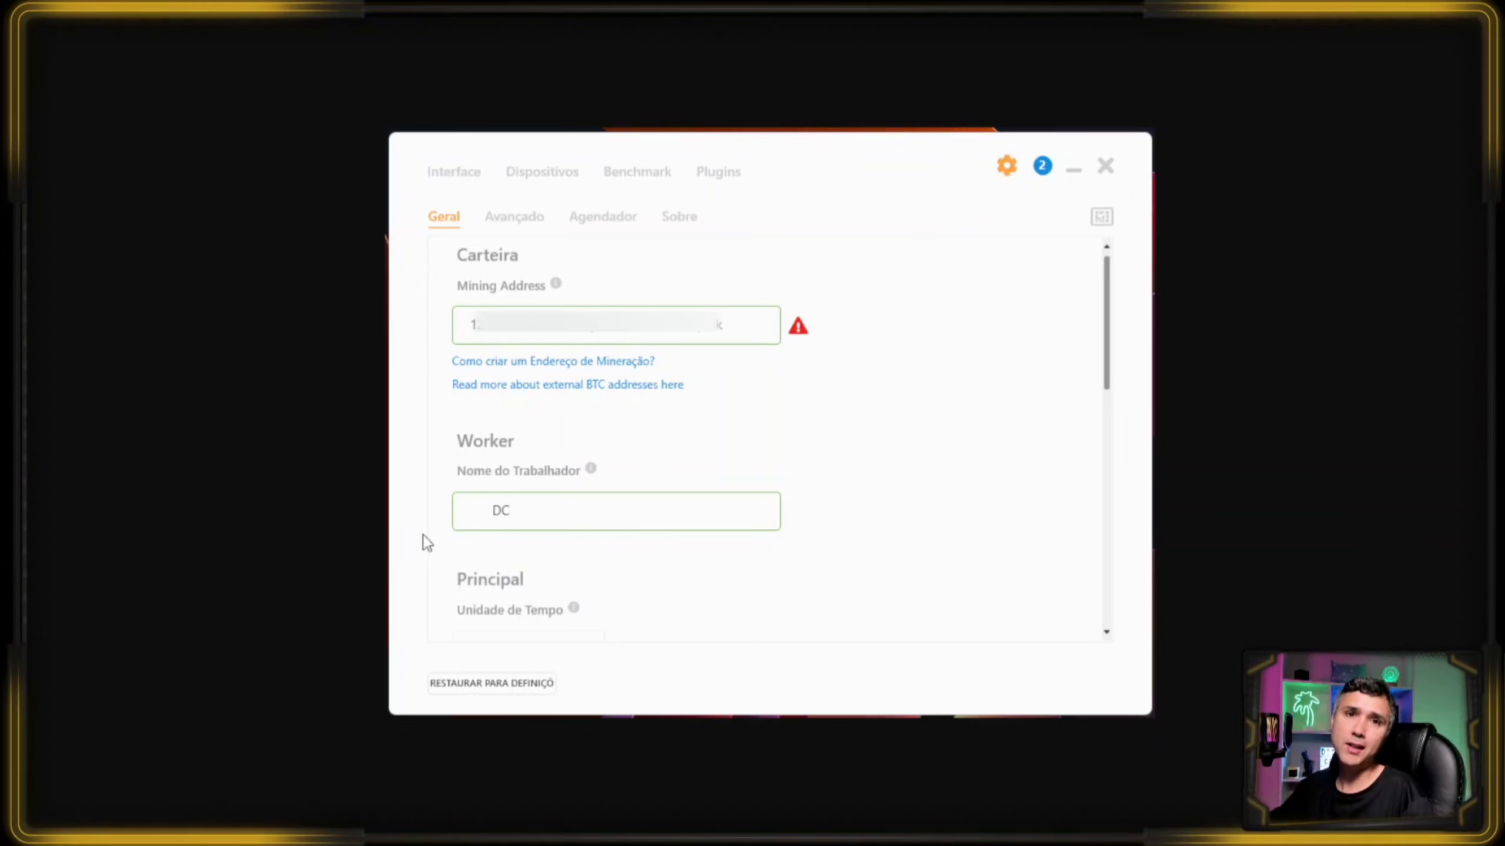
scroll(593, 314, down, 3)
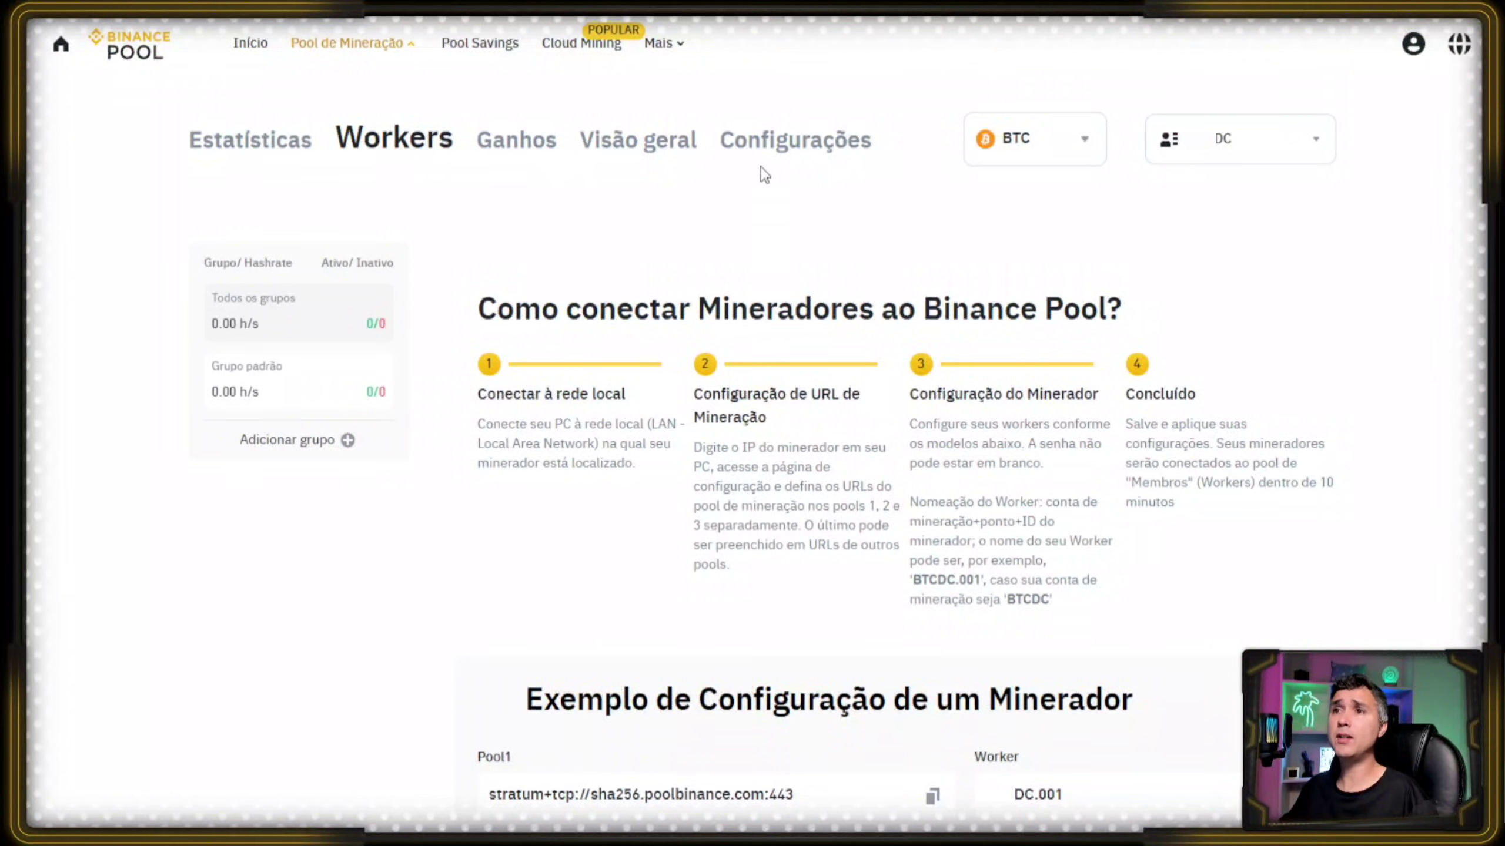
Open the DC mining account from the Binance Pool account settings and review its hashrate, worker, earnings and chart statistics.
click(813, 149)
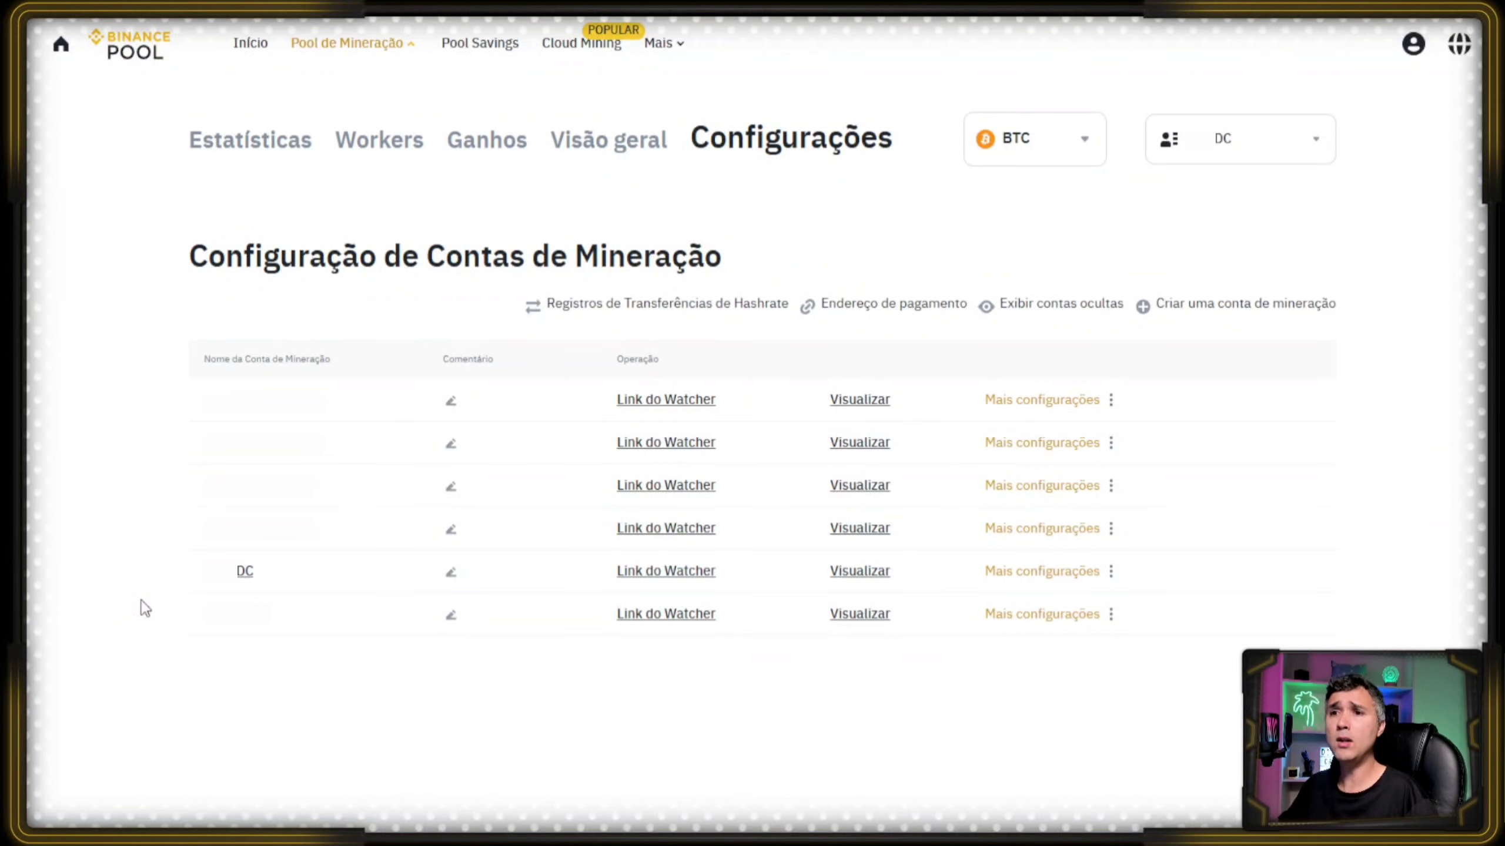
click(229, 583)
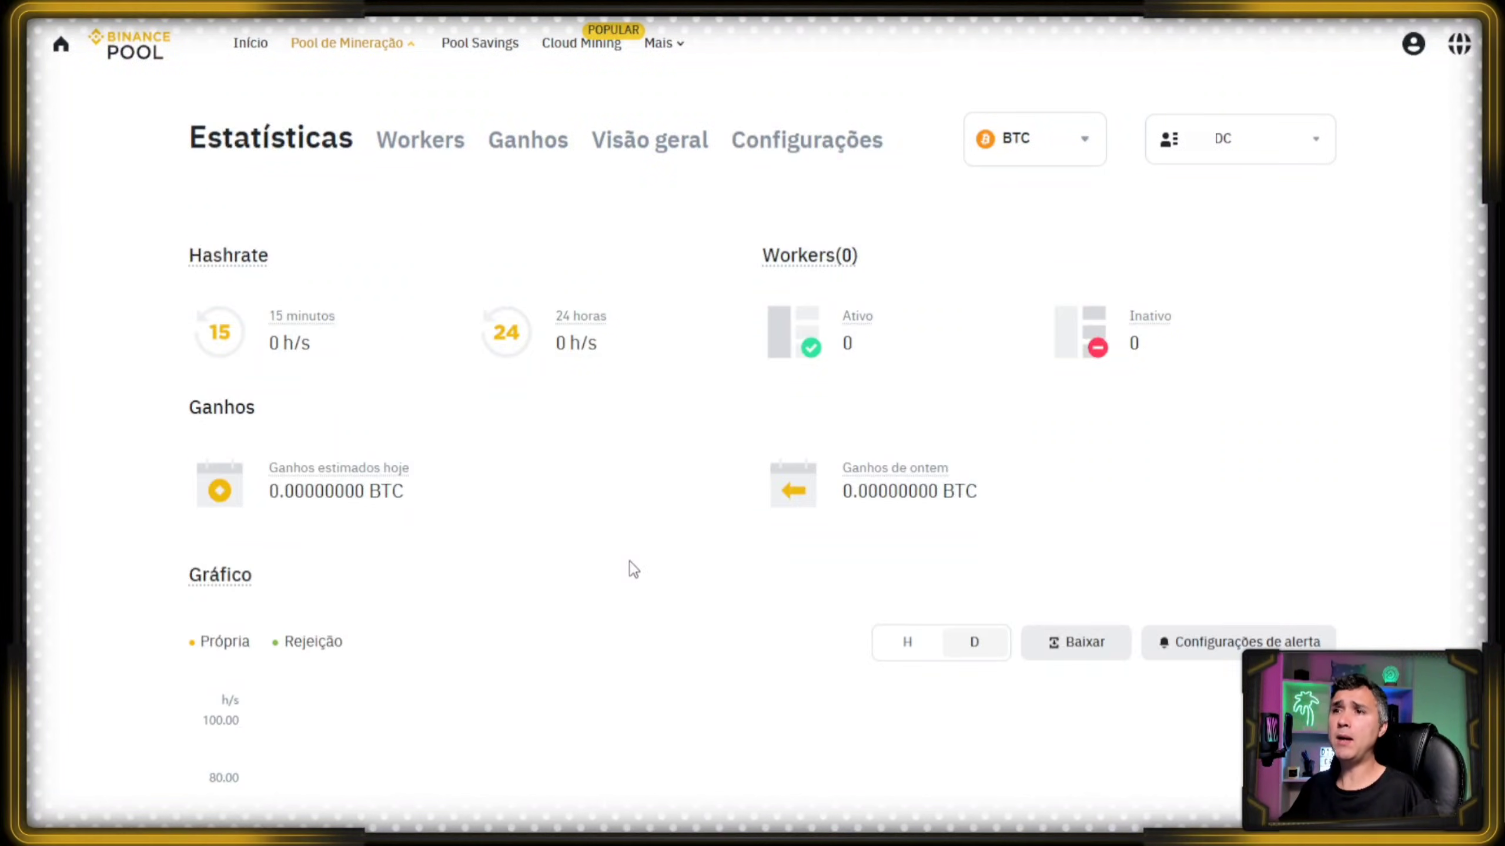
scroll(630, 562, down, 1)
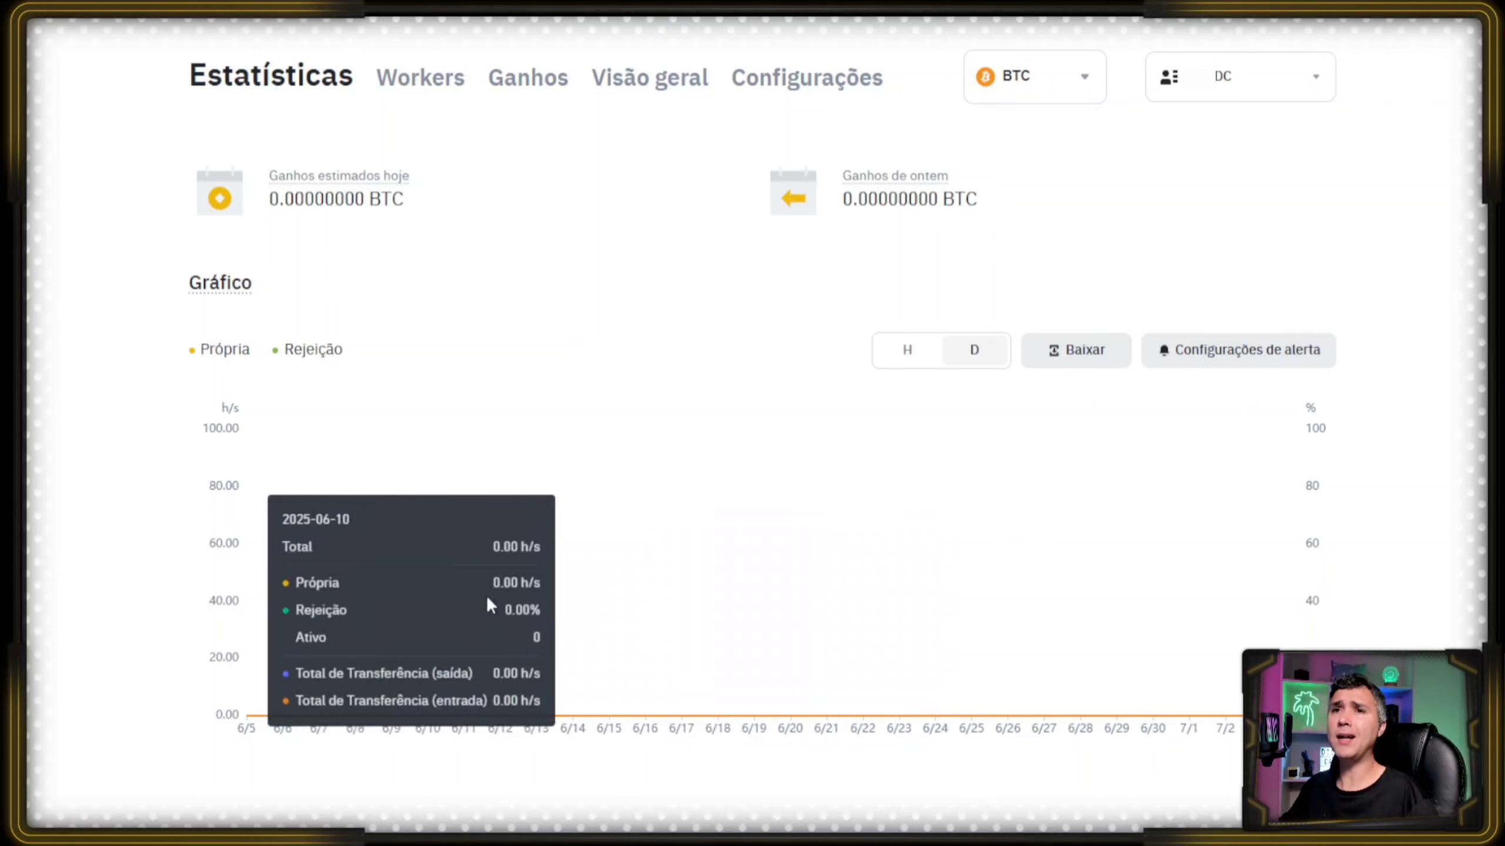
scroll(829, 534, up, 2)
scroll(637, 543, up, 2)
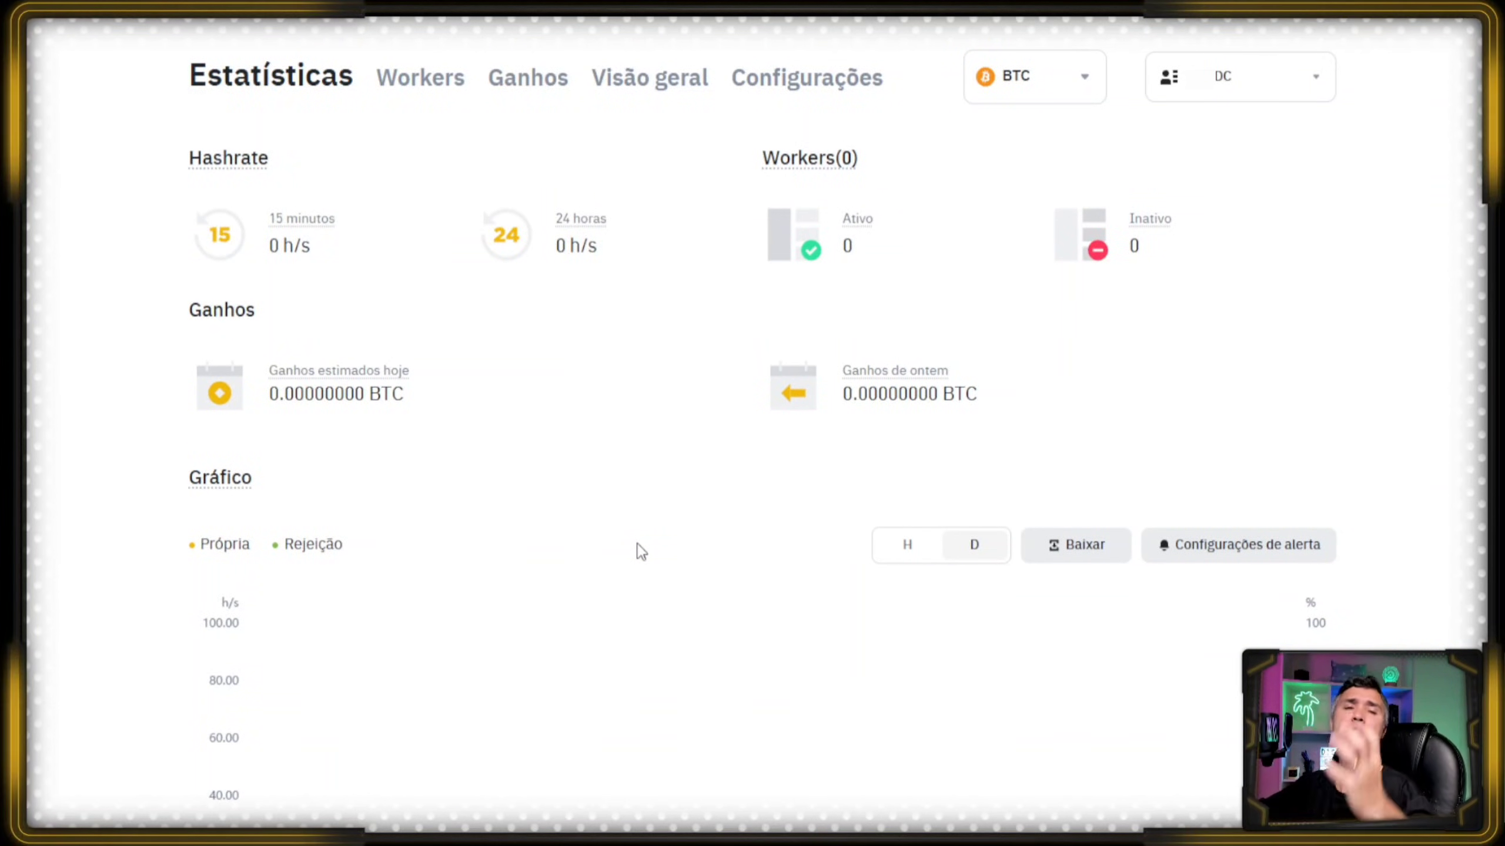
scroll(642, 551, down, 2)
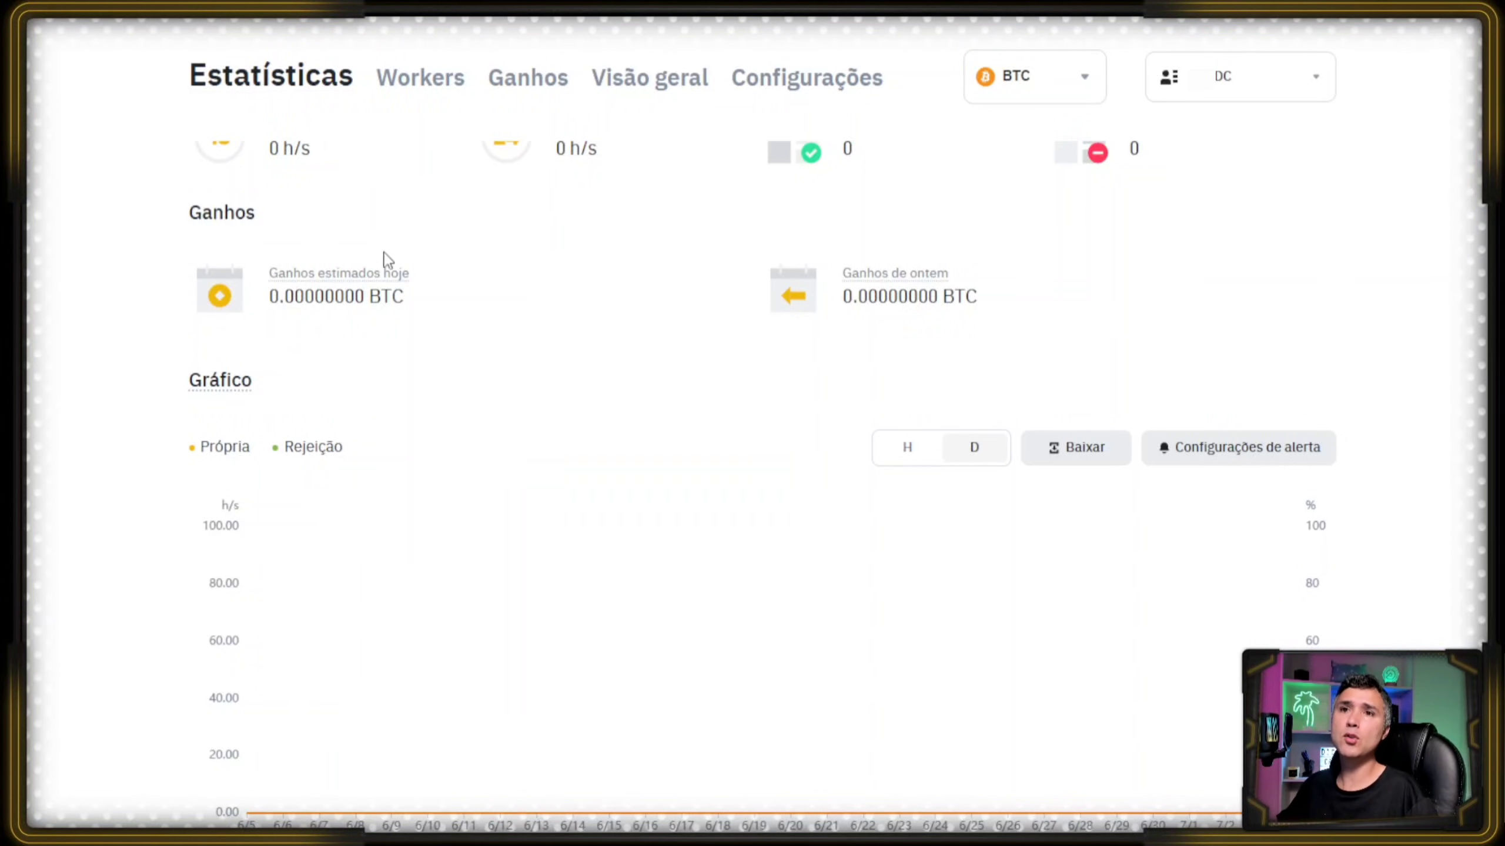
mouse_move(357, 332)
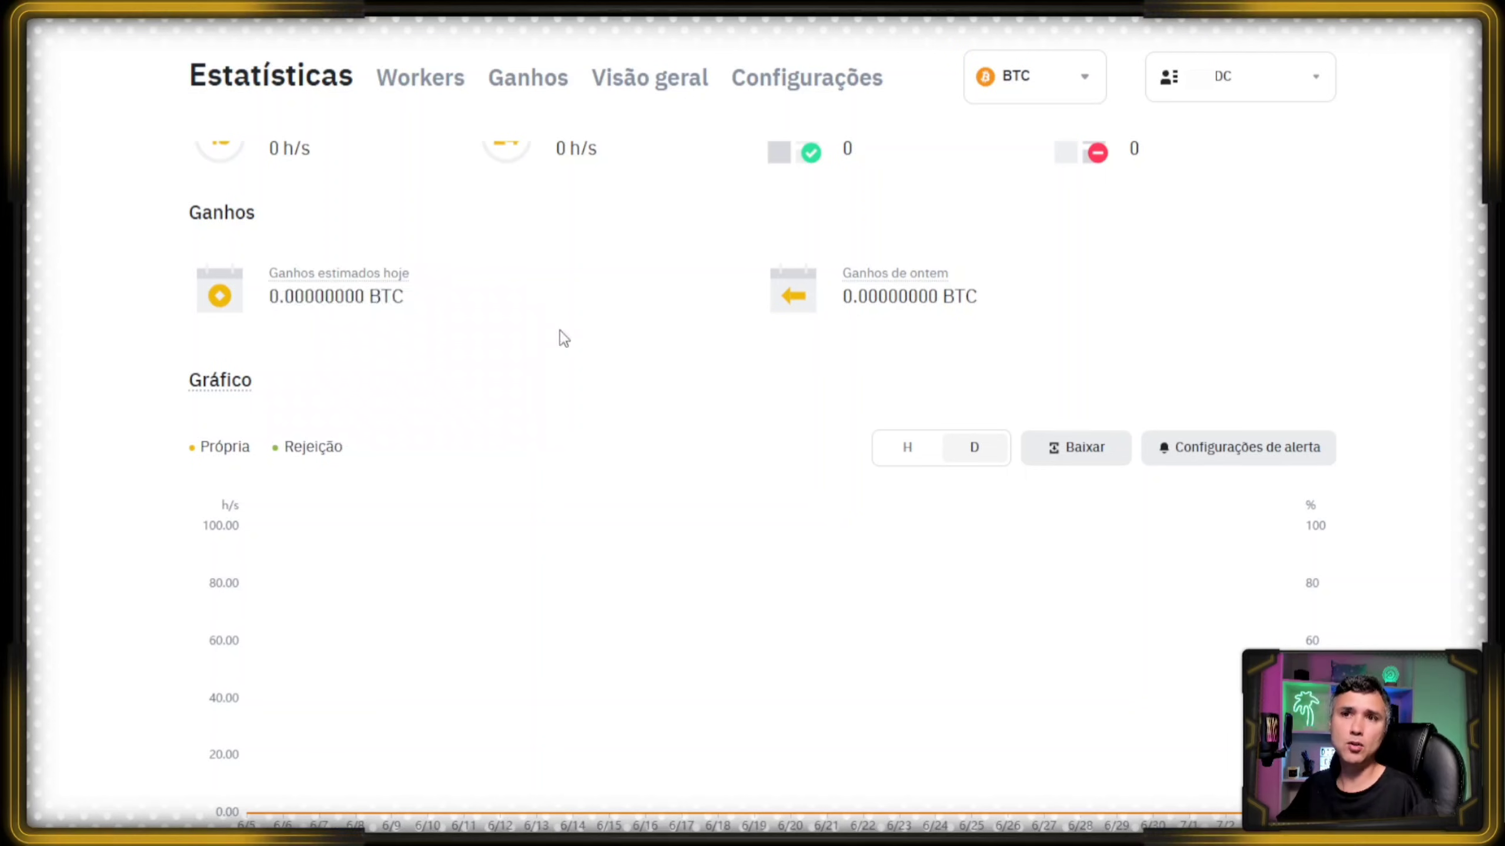